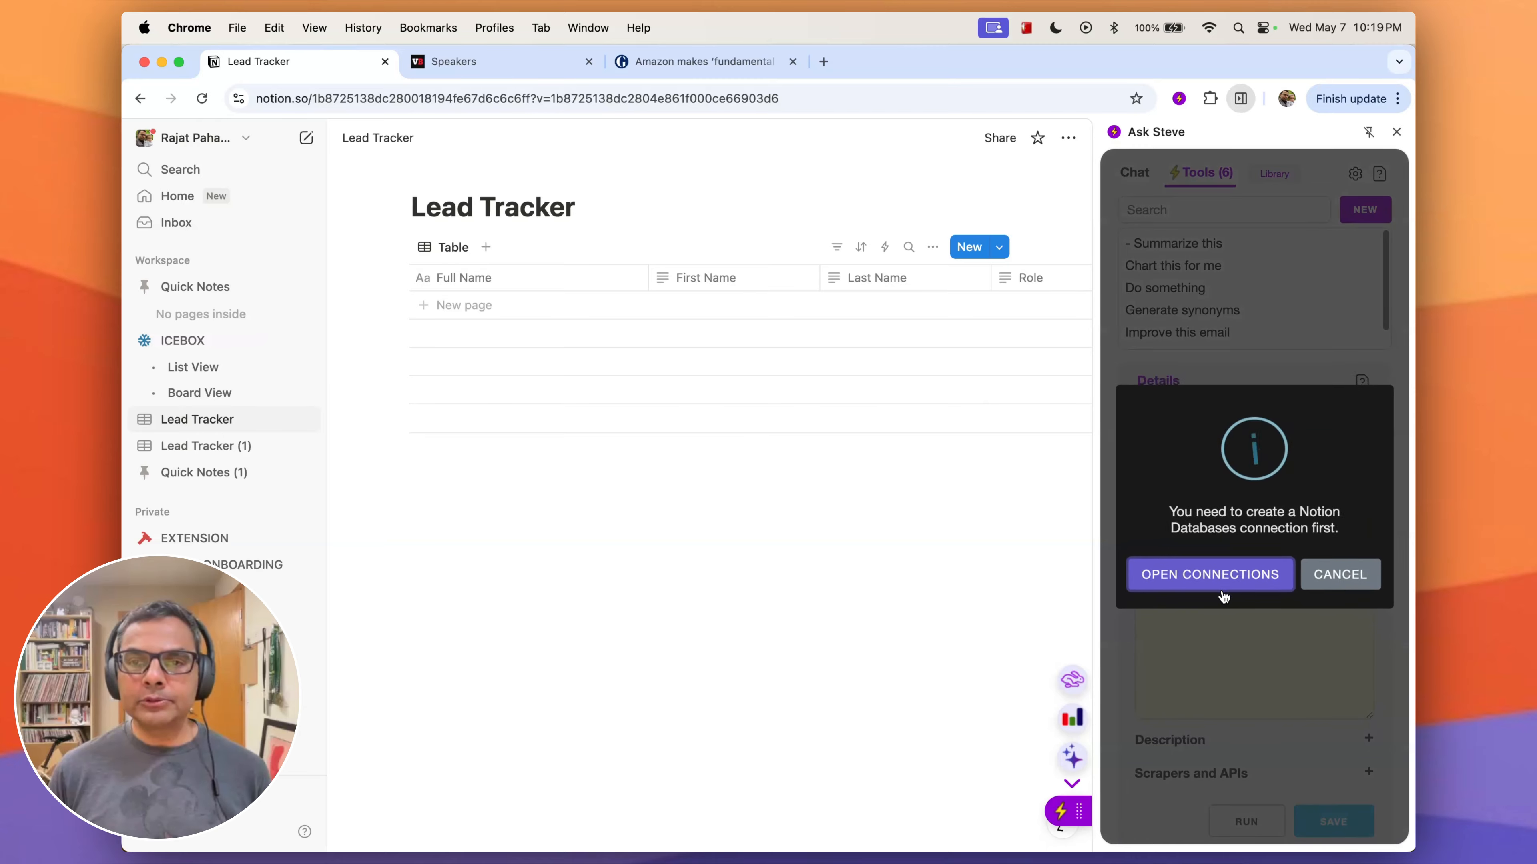
- Create and save a Notion Databases connection, granting Ask Steve access to the preselected Notion pages
{"action": "left_click", "coordinate": [1198, 581]}
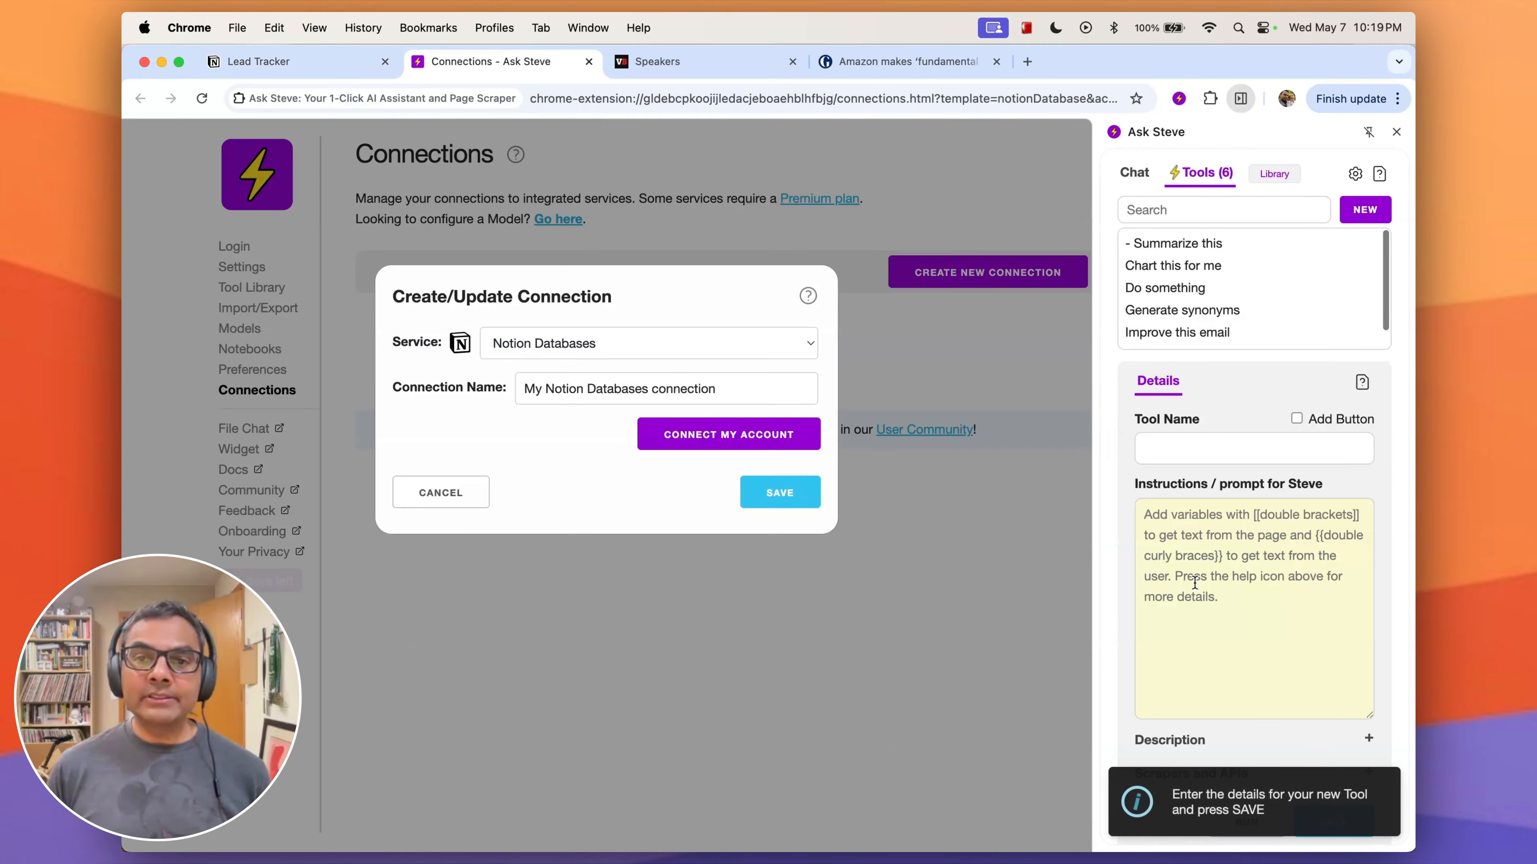
{"action": "left_click", "coordinate": [742, 445]}
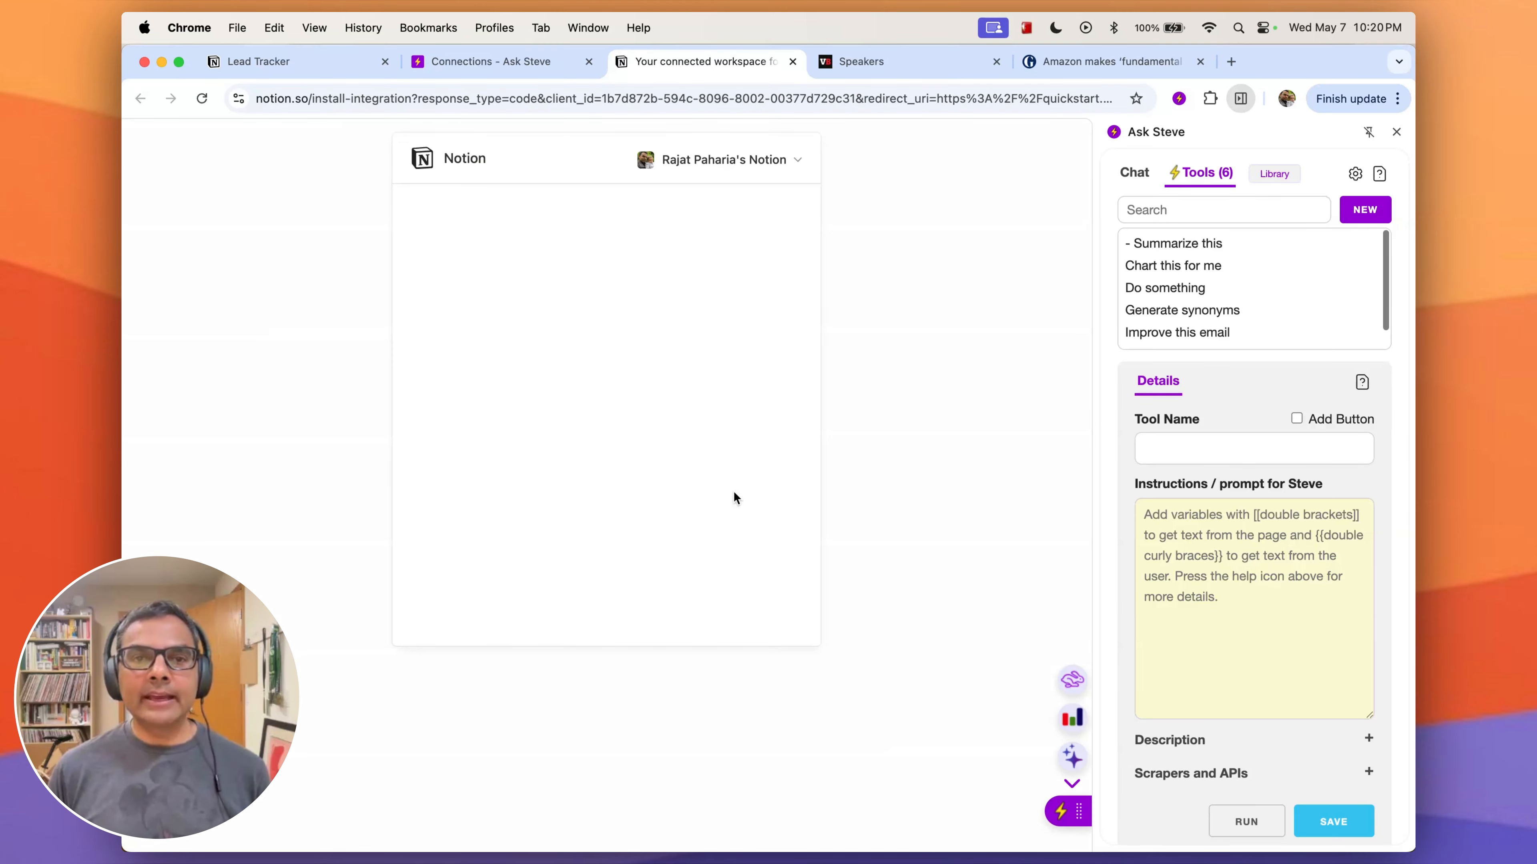
{"action": "left_click", "coordinate": [697, 525]}
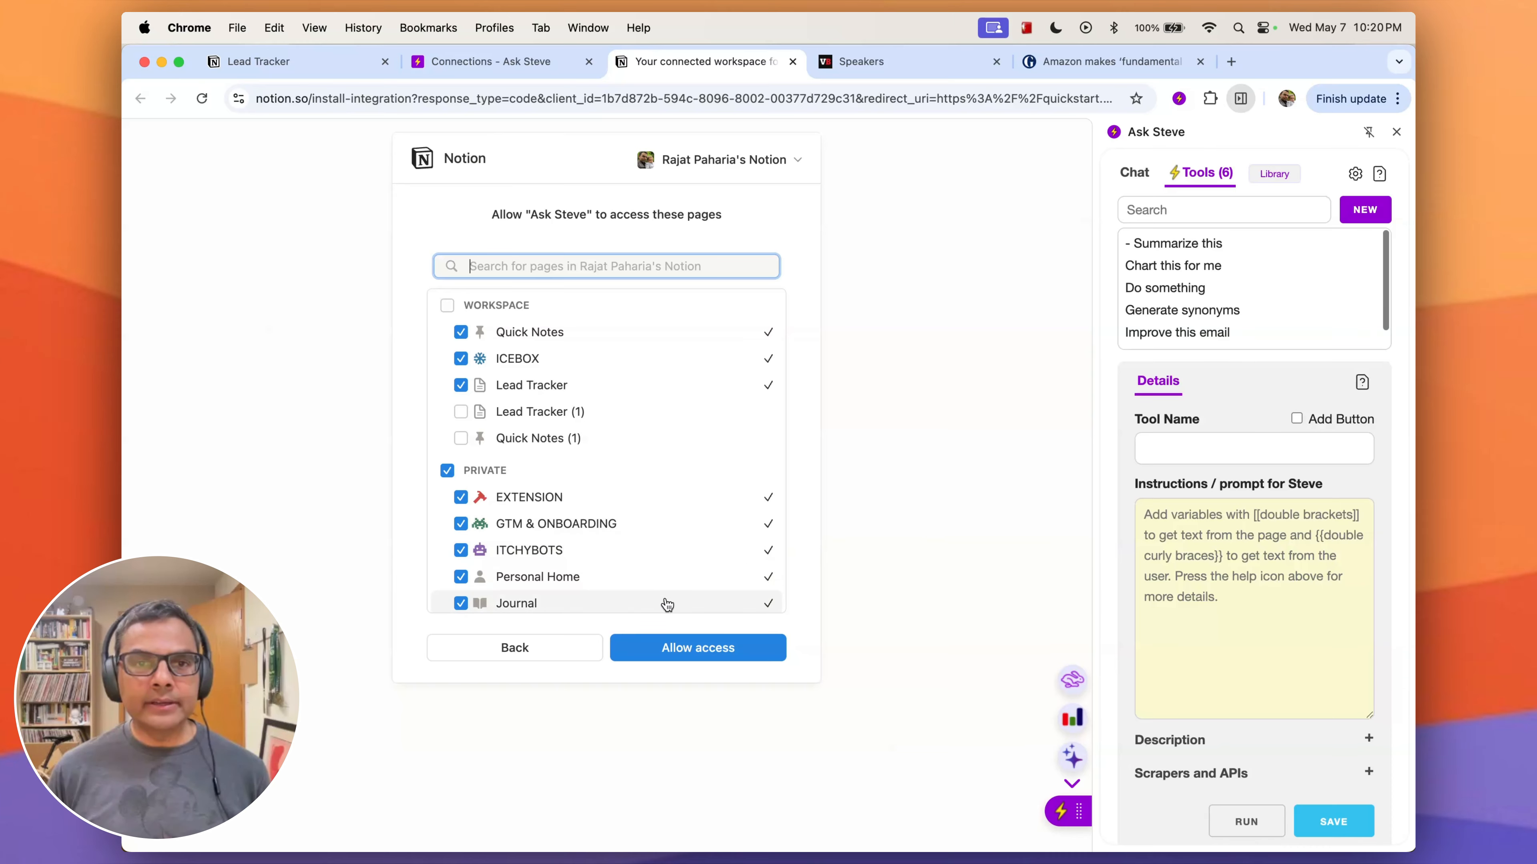
{"action": "left_click", "coordinate": [689, 650]}
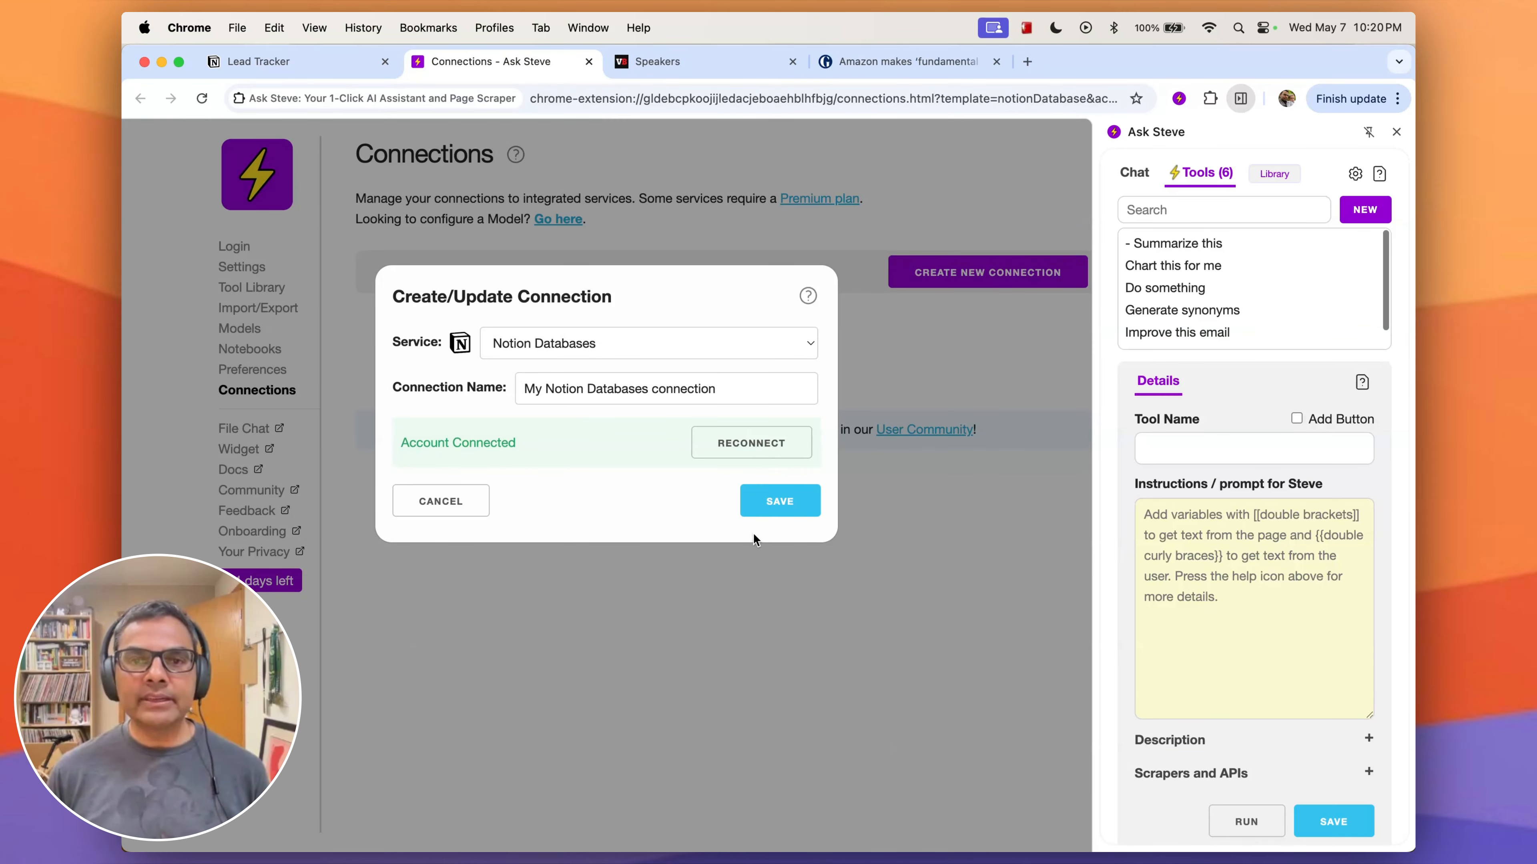
{"action": "left_click", "coordinate": [792, 507]}
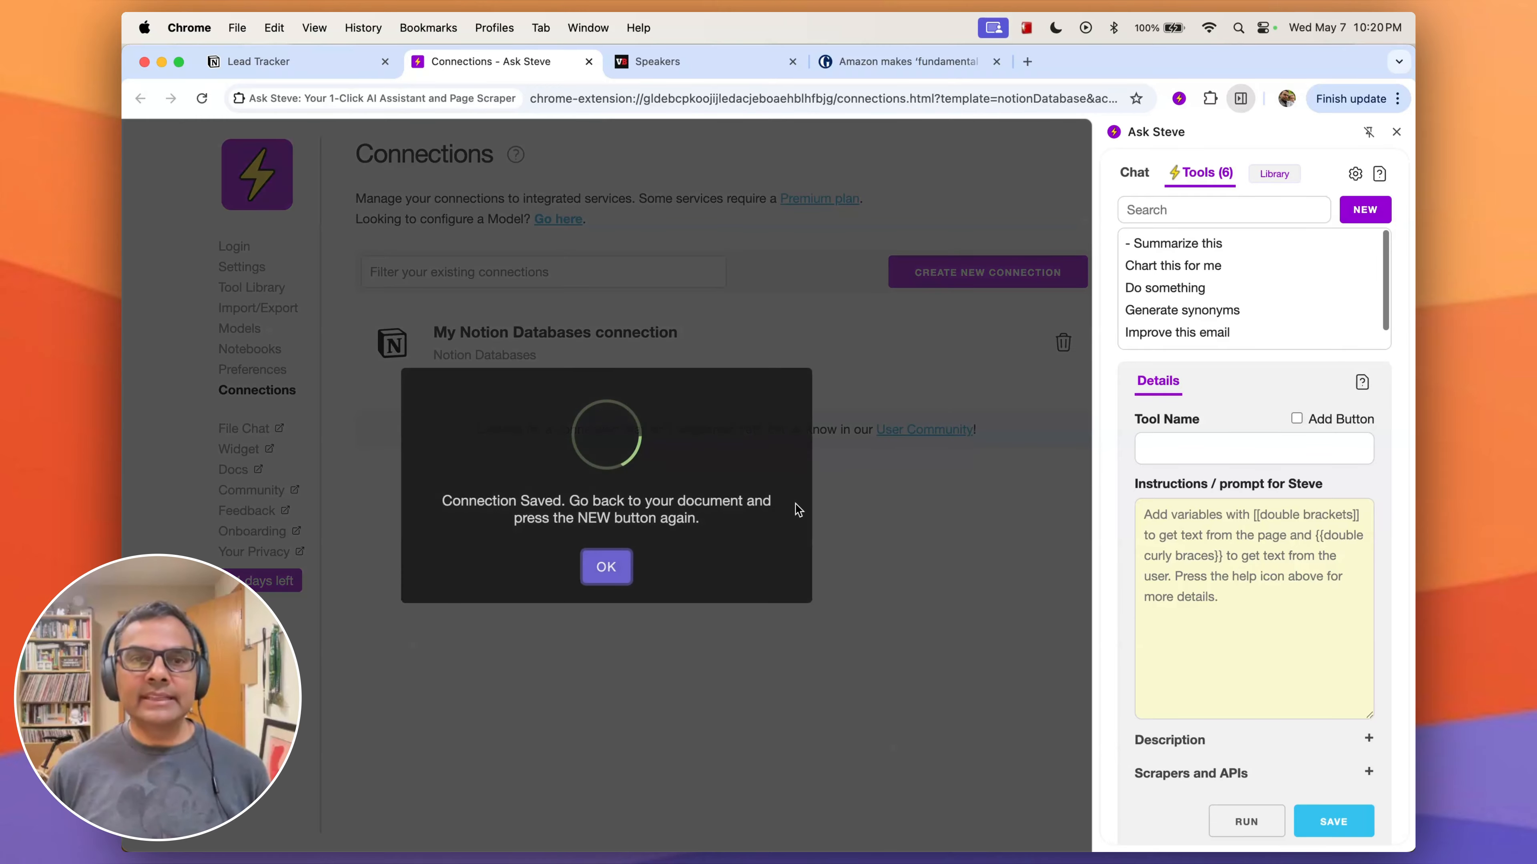
{"action": "left_click", "coordinate": [614, 564]}
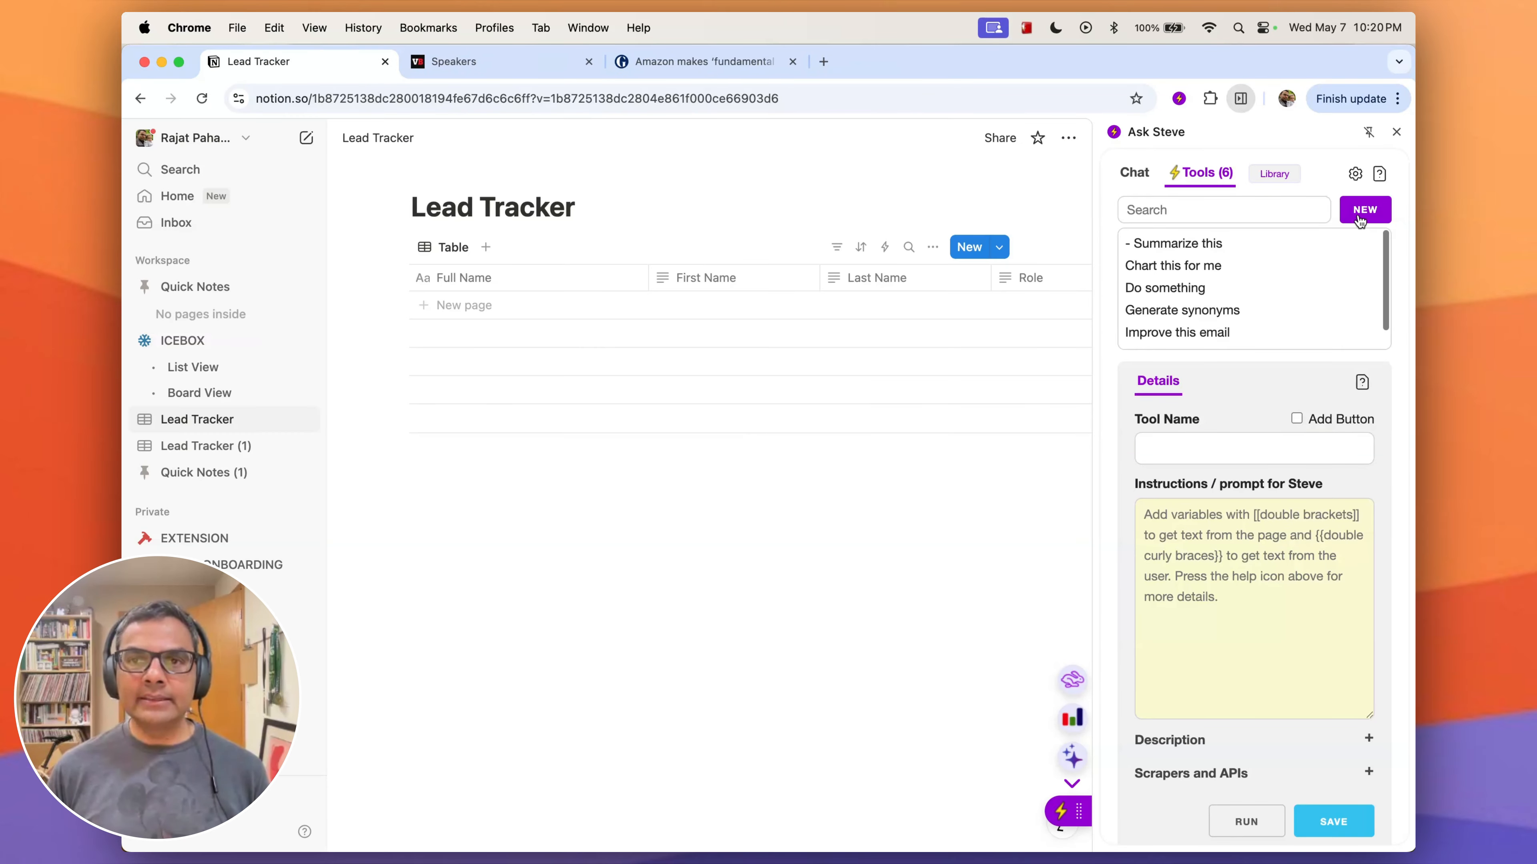
- Create a new Ask Steve tool that scrapes data into the Lead Tracker Notion database
{"action": "left_click", "coordinate": [1362, 212]}
{"action": "left_click", "coordinate": [1220, 586]}
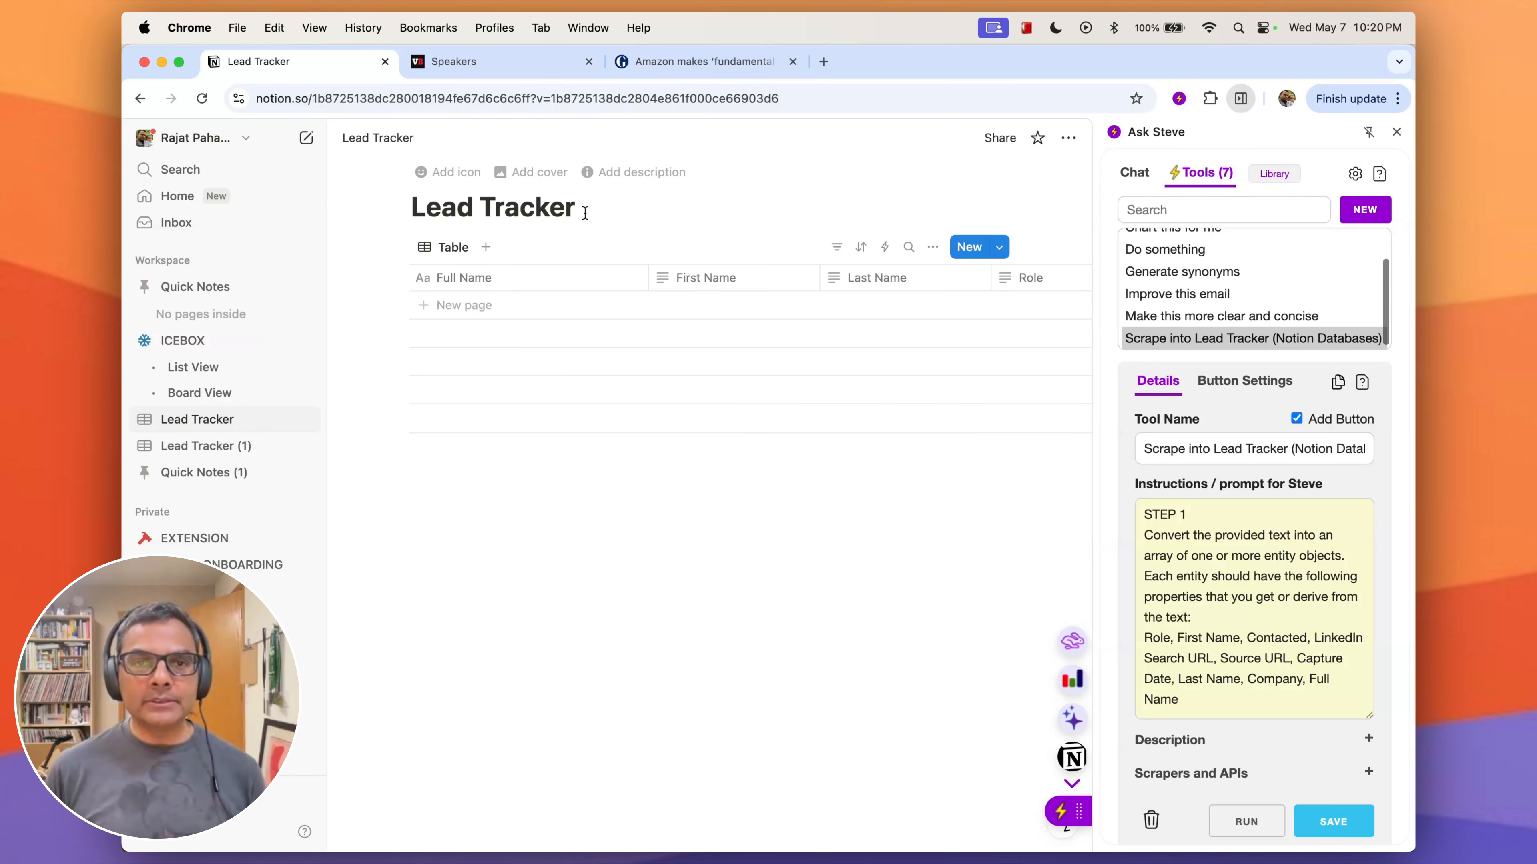
- Scrape the first row of four speakers on the VB Transform Speakers page into the Lead Tracker database
{"action": "left_click", "coordinate": [538, 61]}
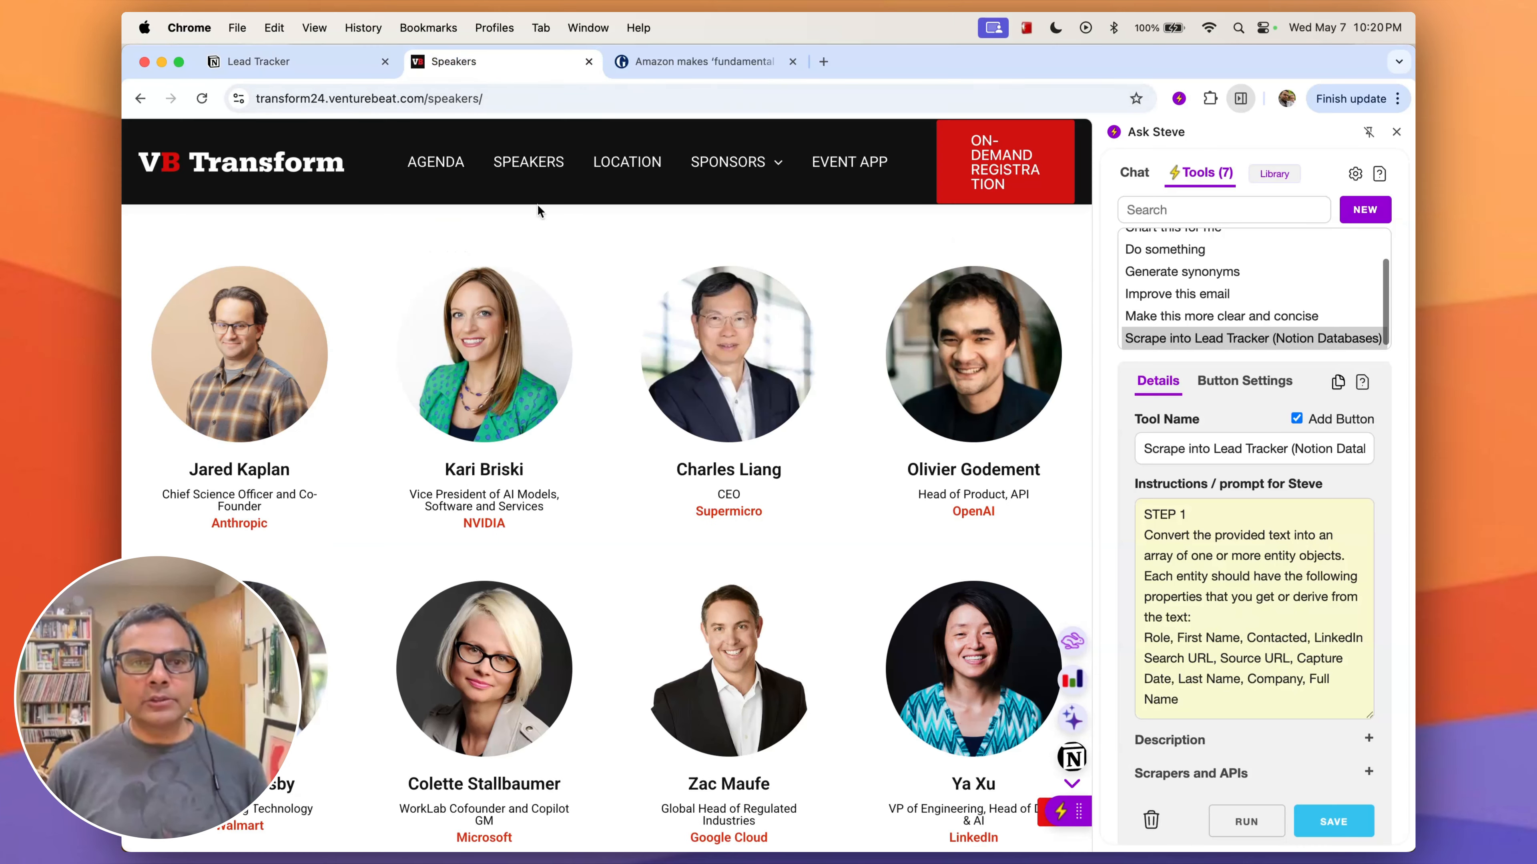
{"action": "left_click_drag", "start_coordinate": [139, 273], "coordinate": [1029, 526]}
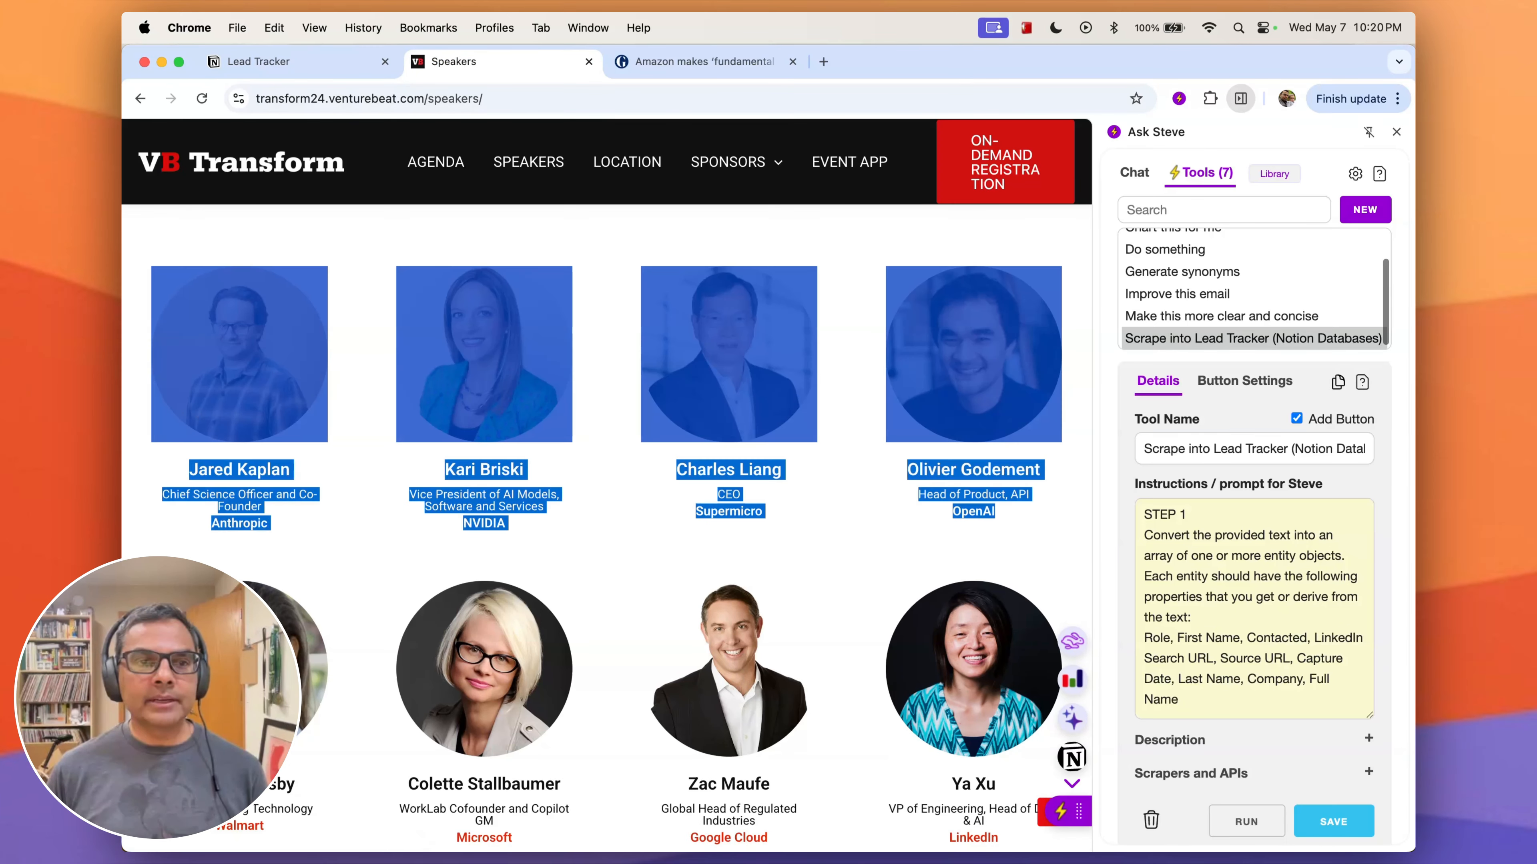
{"action": "left_click", "coordinate": [1073, 727]}
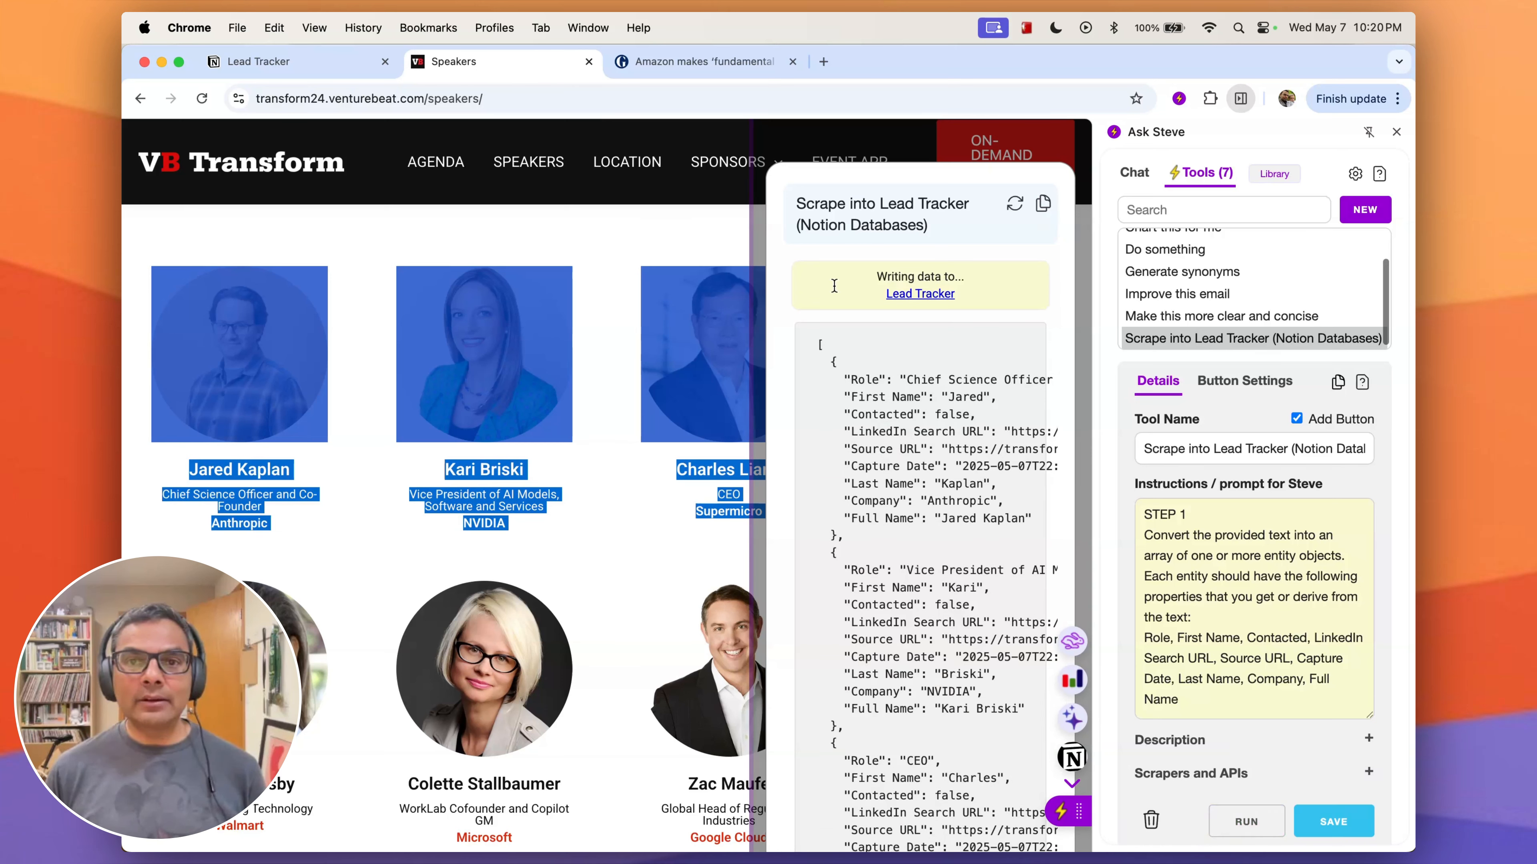
- Examine the scrape output and check the columns of the speaker rows in the Lead Tracker table
{"action": "scroll", "coordinate": [883, 303], "scroll_direction": "right", "scroll_amount": 2}
{"action": "scroll", "coordinate": [903, 308], "scroll_direction": "left", "scroll_amount": 2}
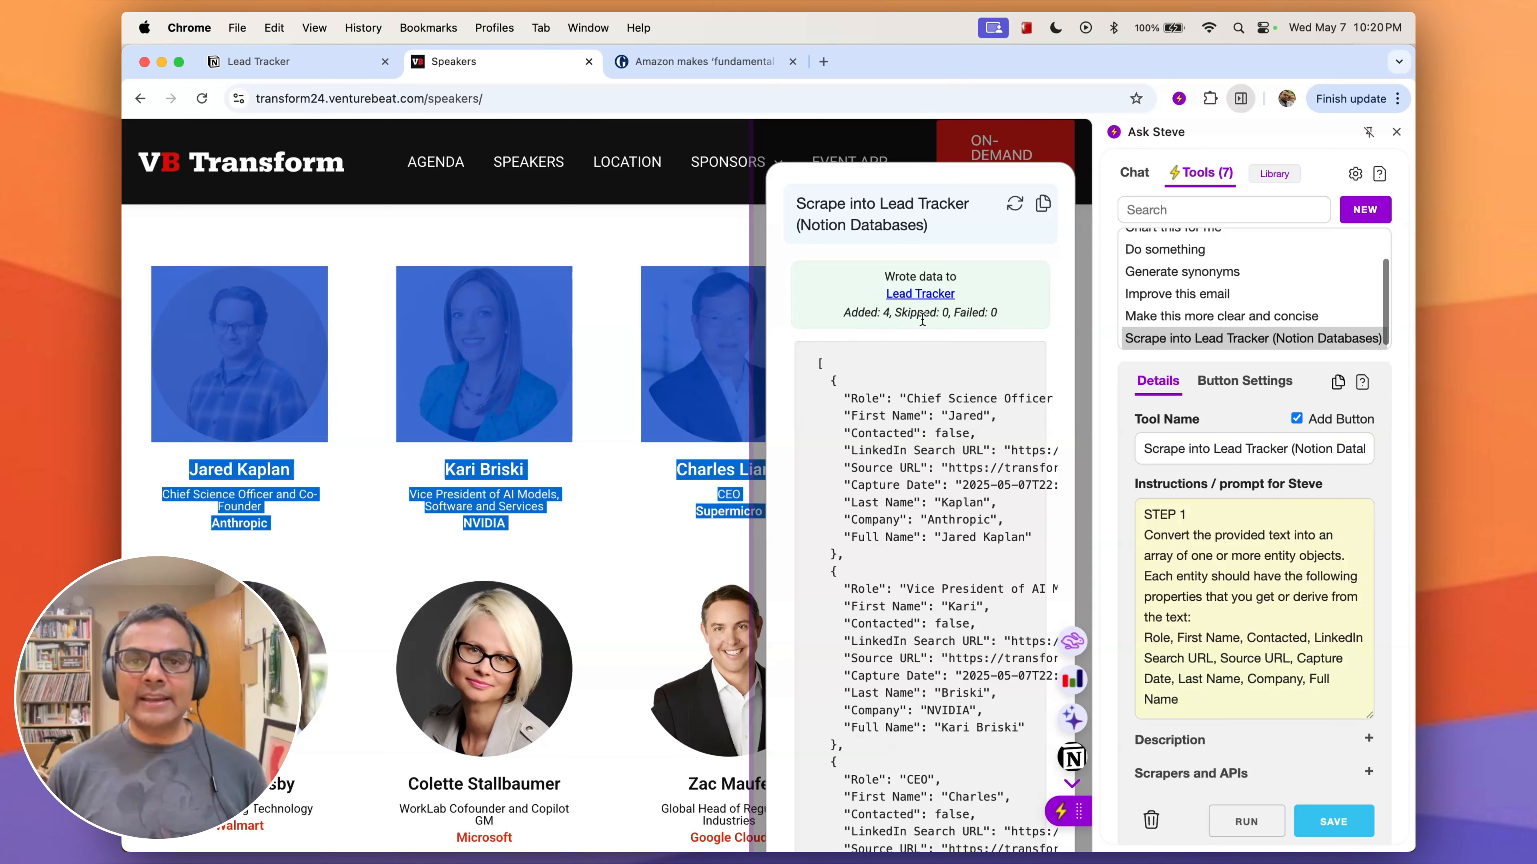
{"action": "scroll", "coordinate": [576, 371], "scroll_direction": "down", "scroll_amount": 2}
{"action": "scroll", "coordinate": [576, 370], "scroll_direction": "up", "scroll_amount": 2}
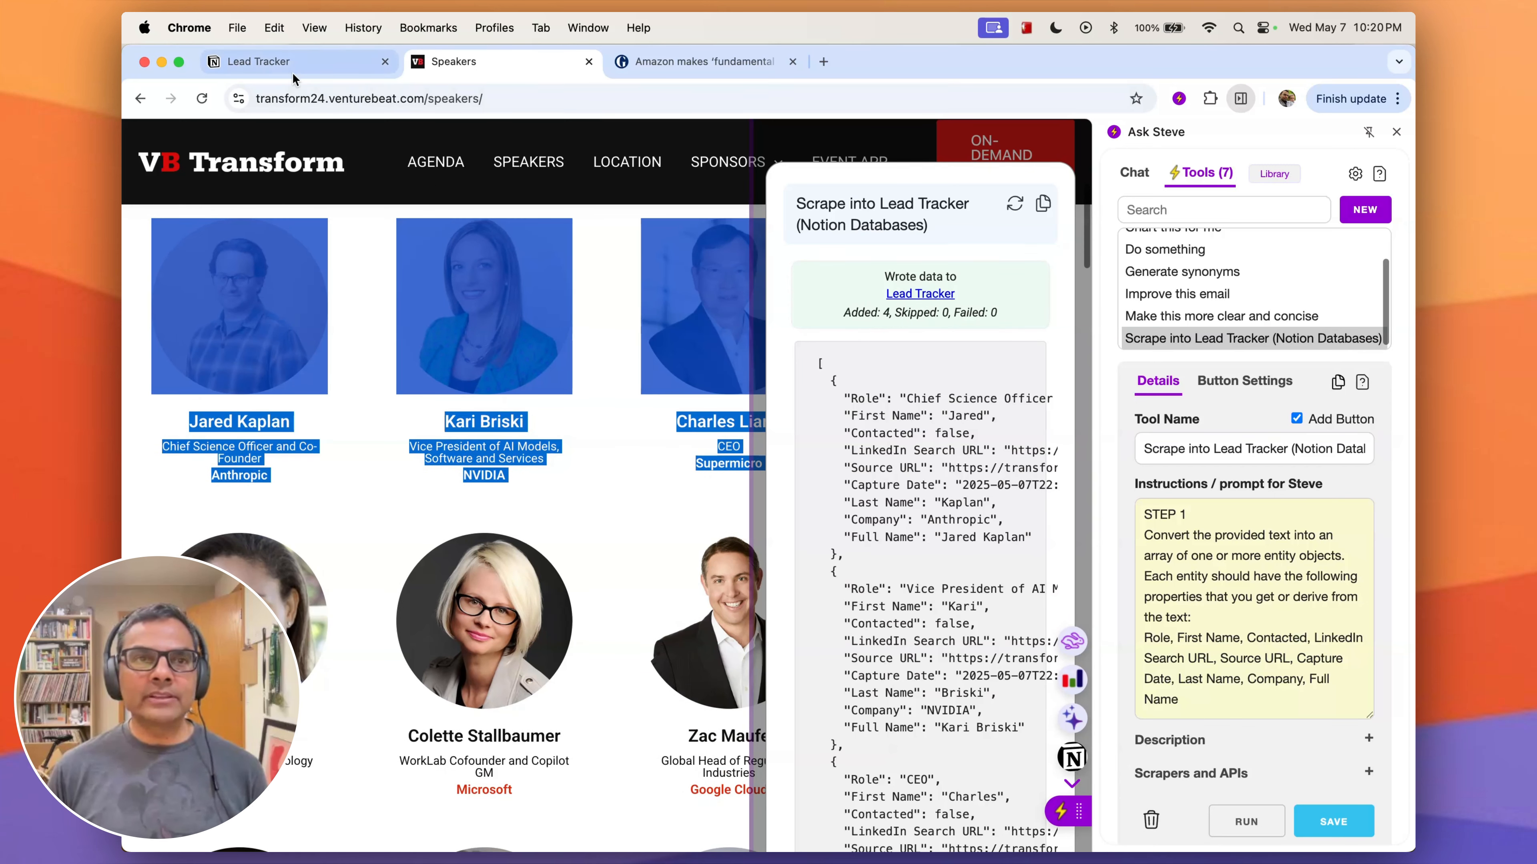
{"action": "left_click", "coordinate": [294, 70]}
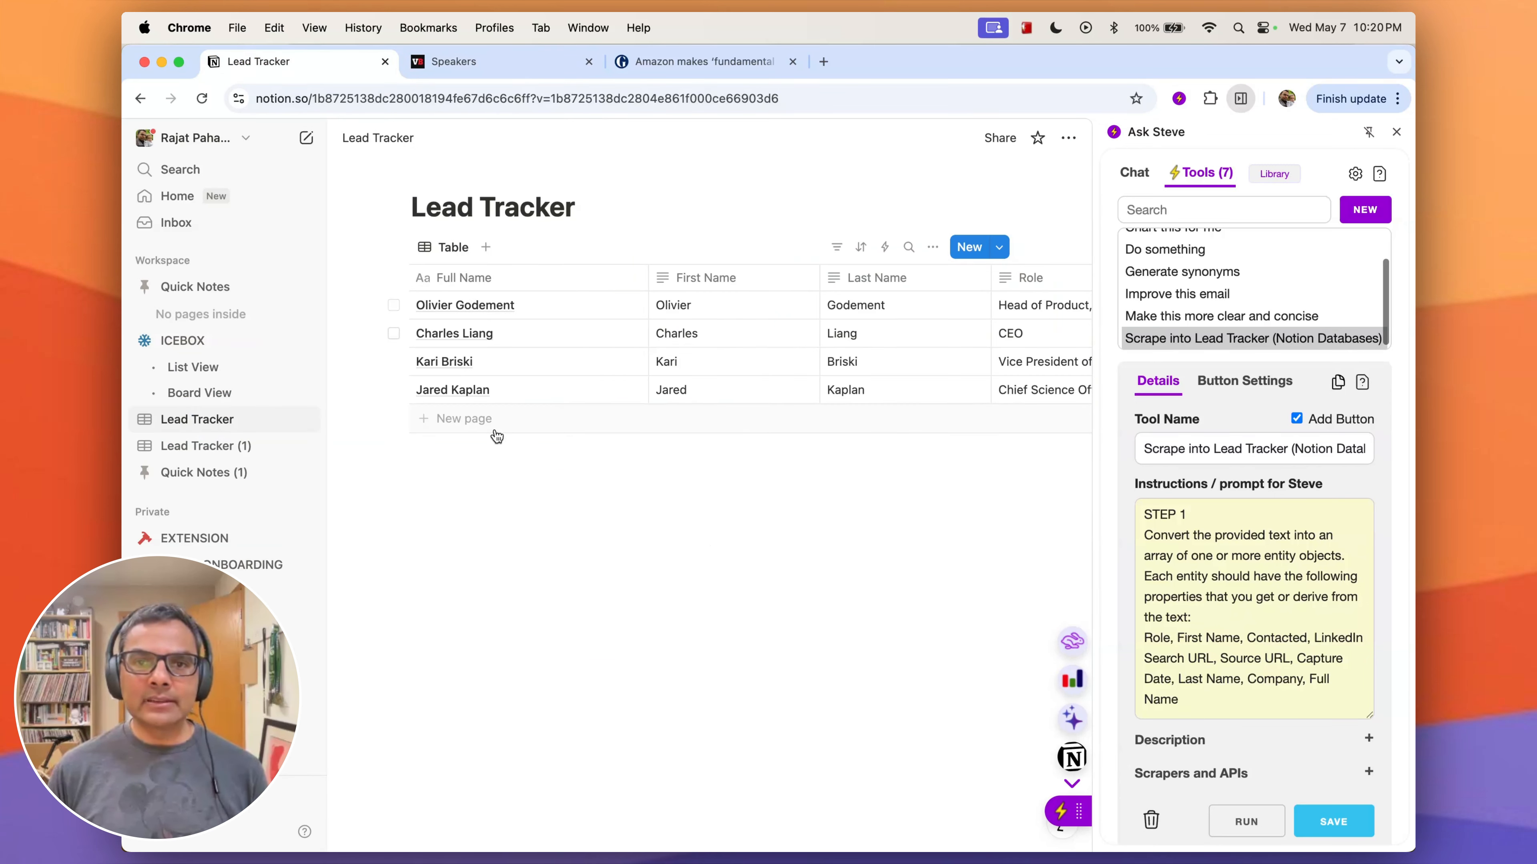
{"action": "scroll", "coordinate": [599, 359], "scroll_direction": "right", "scroll_amount": 10}
{"action": "scroll", "coordinate": [611, 360], "scroll_direction": "left", "scroll_amount": 10}
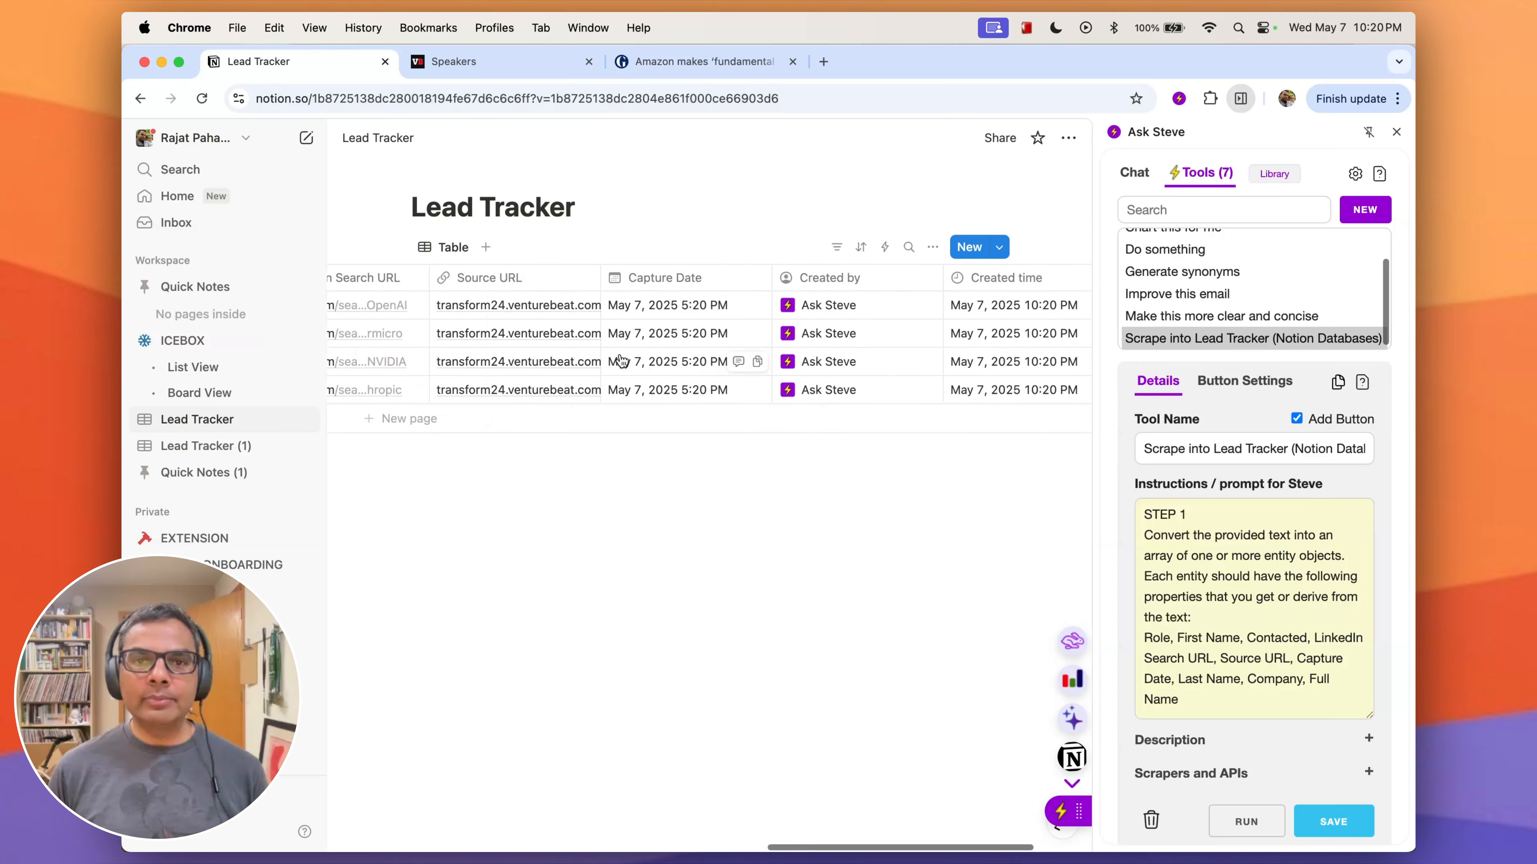
{"action": "scroll", "coordinate": [623, 360], "scroll_direction": "left", "scroll_amount": 3}
- Scrape the Guardian article's paragraph about Amazon's director of robotics into the Lead Tracker database
{"action": "left_click", "coordinate": [707, 67]}
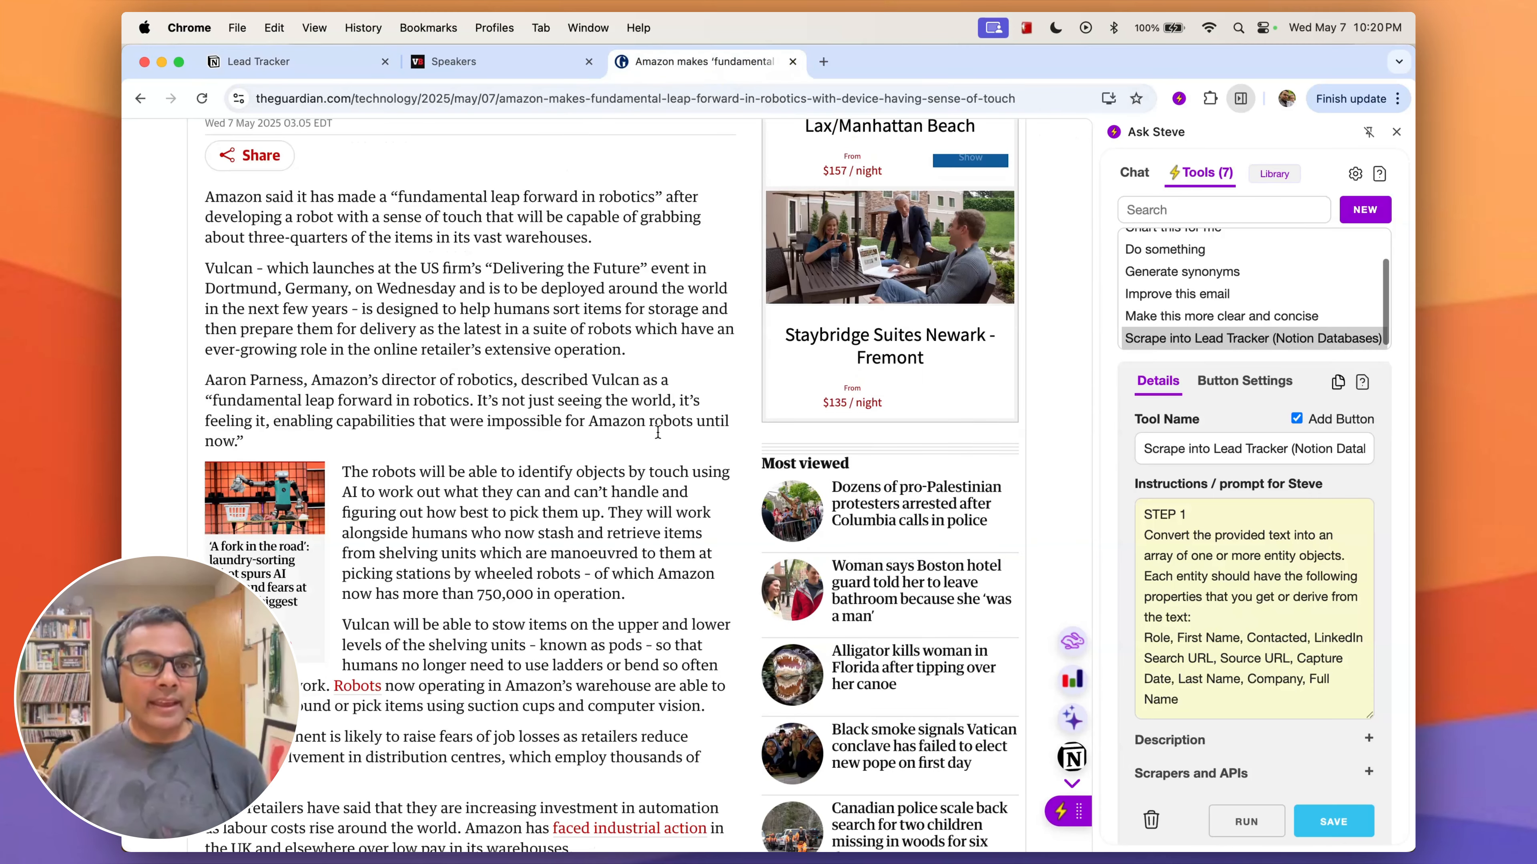
{"action": "left_click_drag", "start_coordinate": [243, 437], "coordinate": [165, 385]}
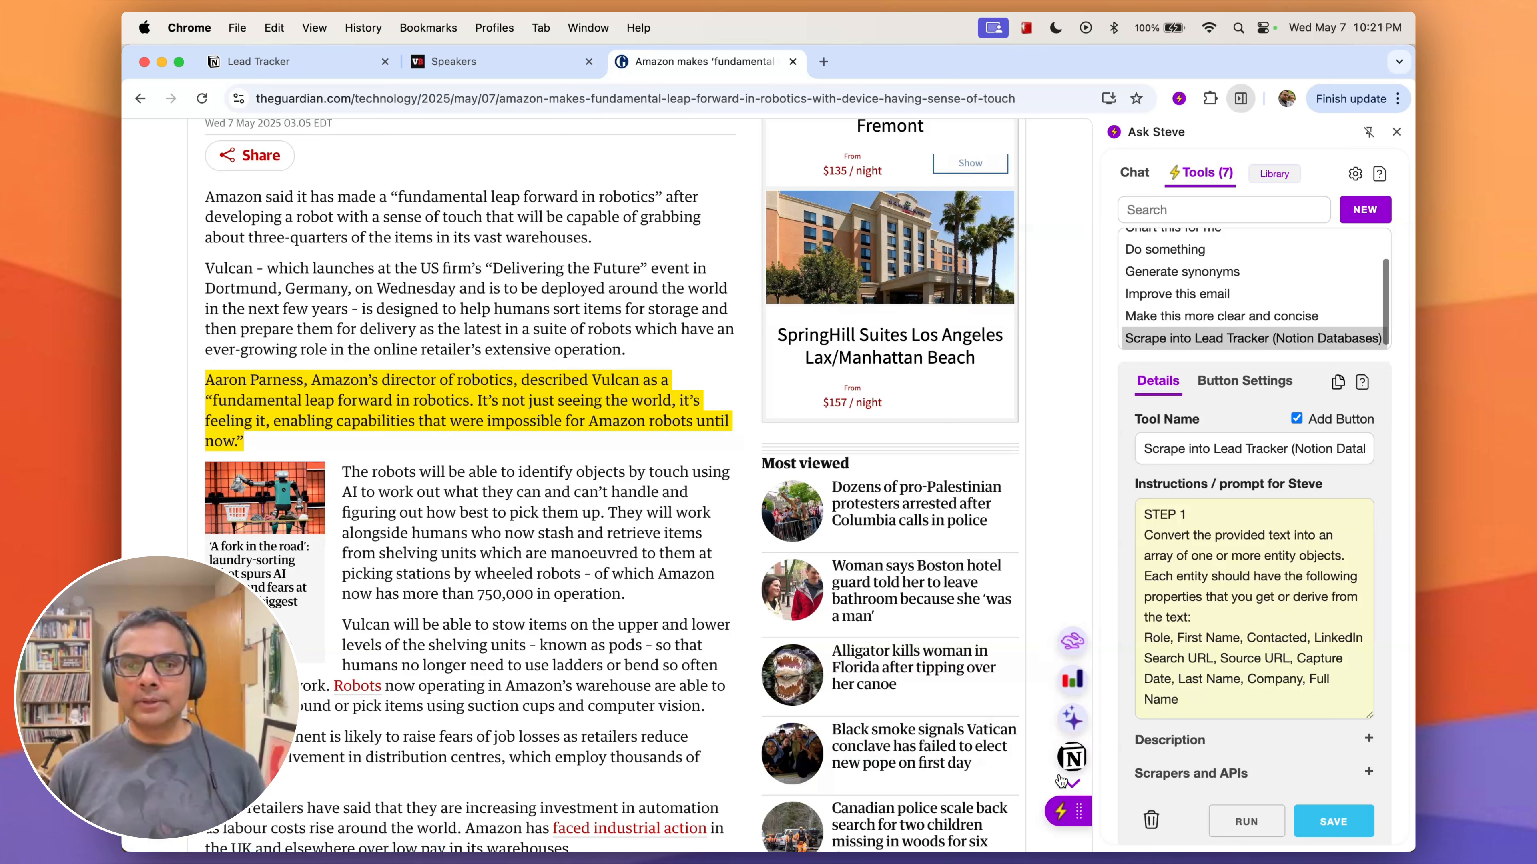
{"action": "left_click", "coordinate": [1080, 763]}
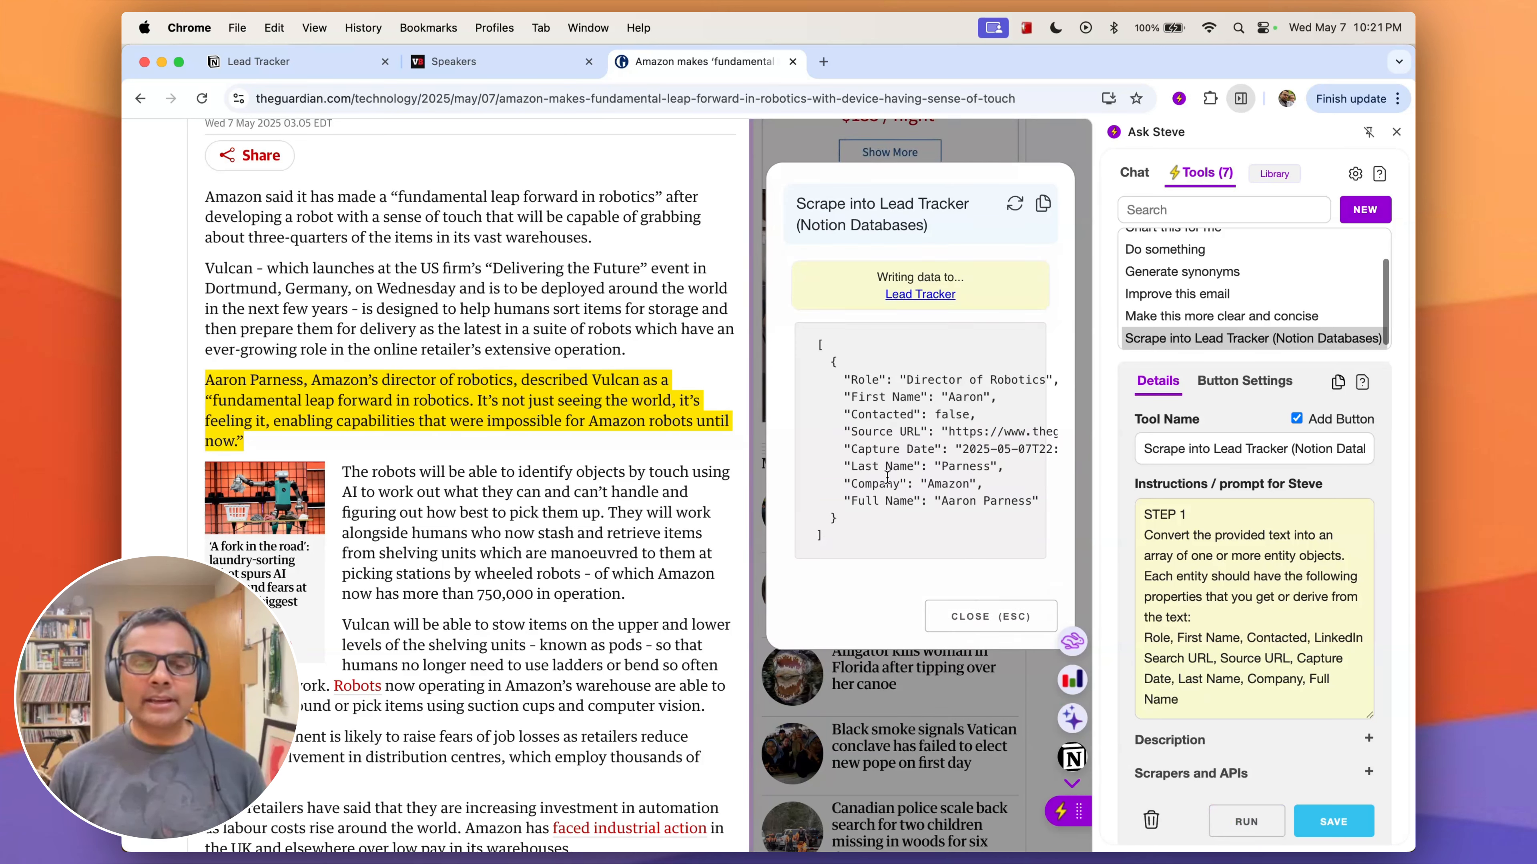
- Check the Lead Tracker rows and read the Scrape into Lead Tracker tool's prompt through to STEP 2
{"action": "left_click", "coordinate": [279, 62]}
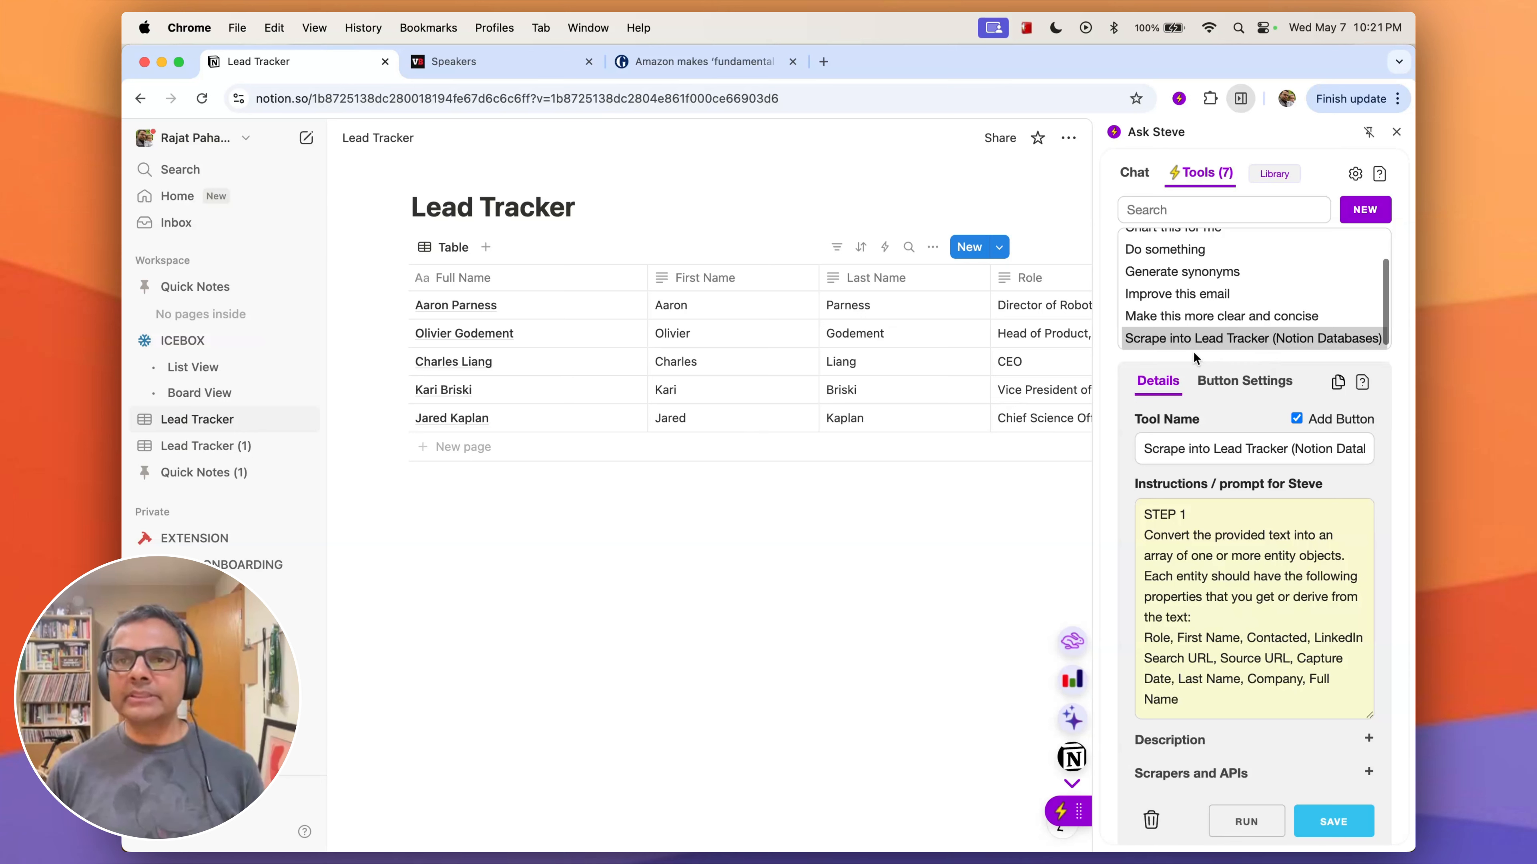
{"action": "left_click", "coordinate": [1251, 335]}
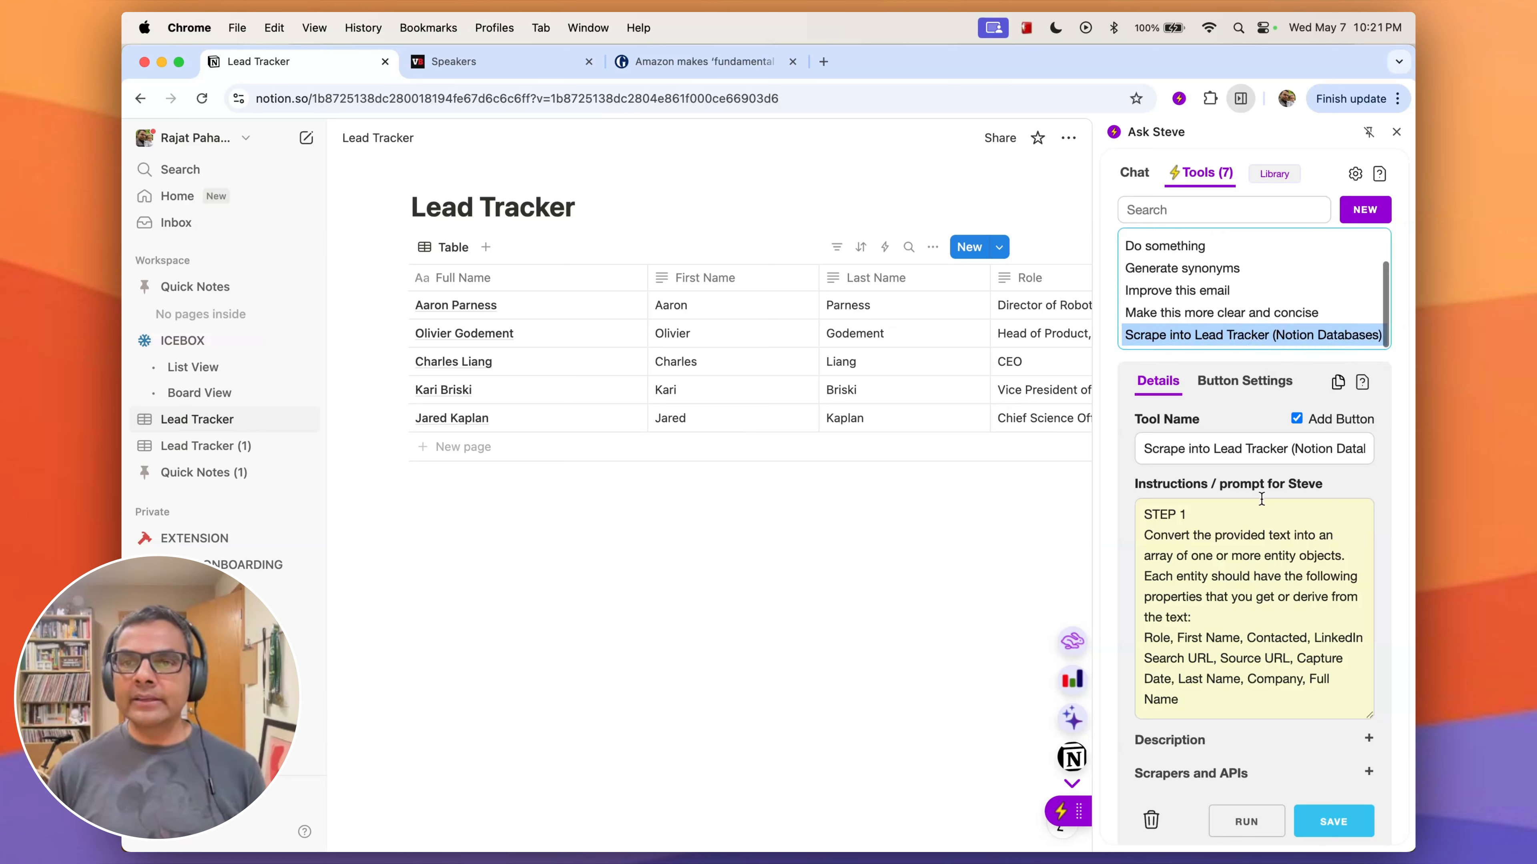
{"action": "scroll", "coordinate": [1247, 526], "scroll_direction": "down", "scroll_amount": 2}
{"action": "scroll", "coordinate": [1362, 537], "scroll_direction": "up", "scroll_amount": 2}
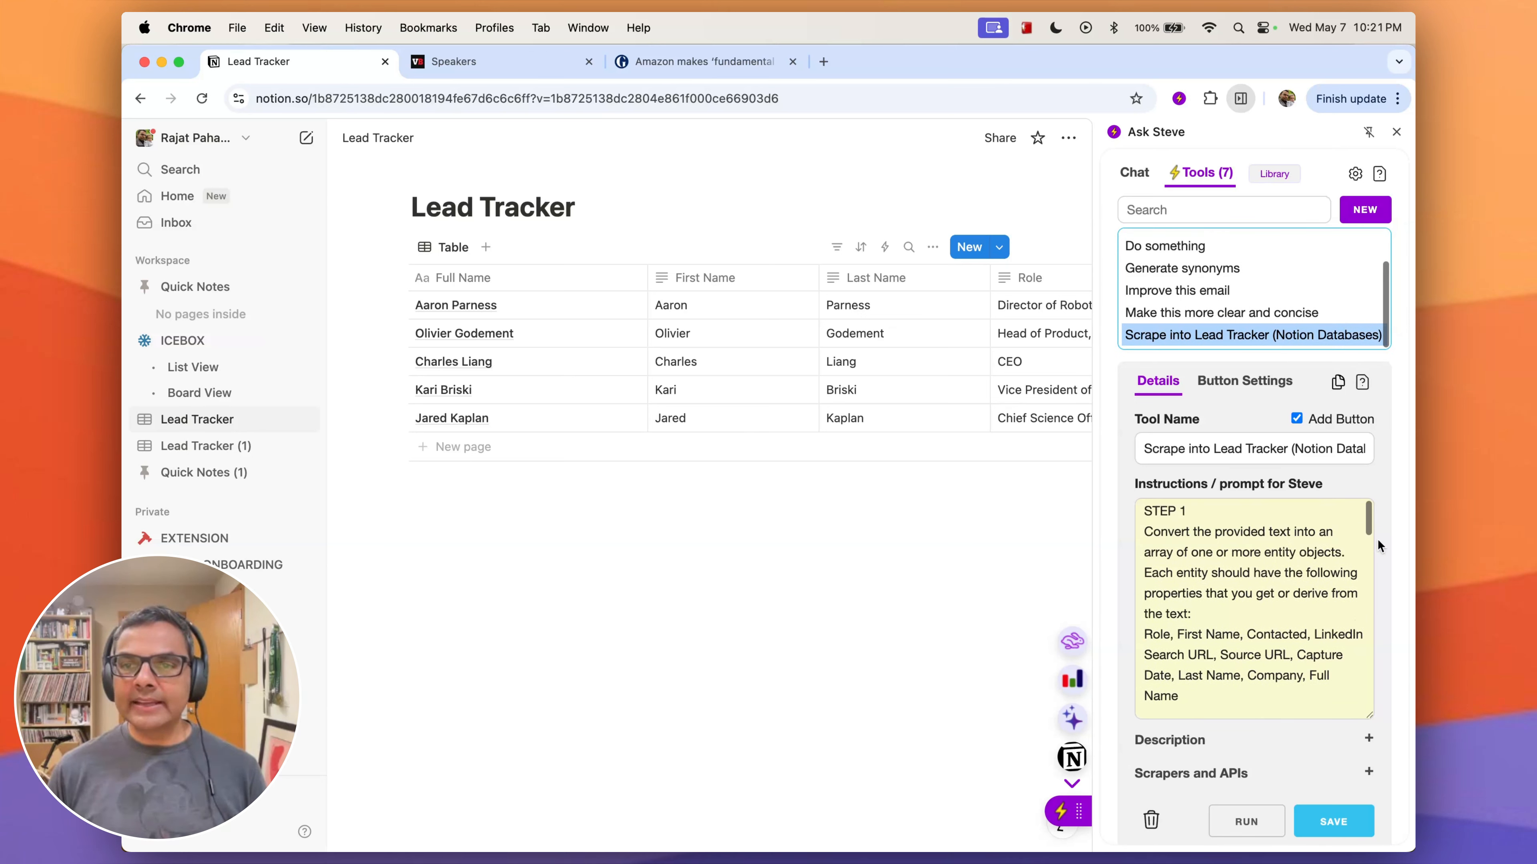
{"action": "scroll", "coordinate": [1398, 541], "scroll_direction": "down", "scroll_amount": 1}
{"action": "scroll", "coordinate": [1287, 536], "scroll_direction": "up", "scroll_amount": 1}
{"action": "scroll", "coordinate": [1258, 538], "scroll_direction": "down", "scroll_amount": 2}
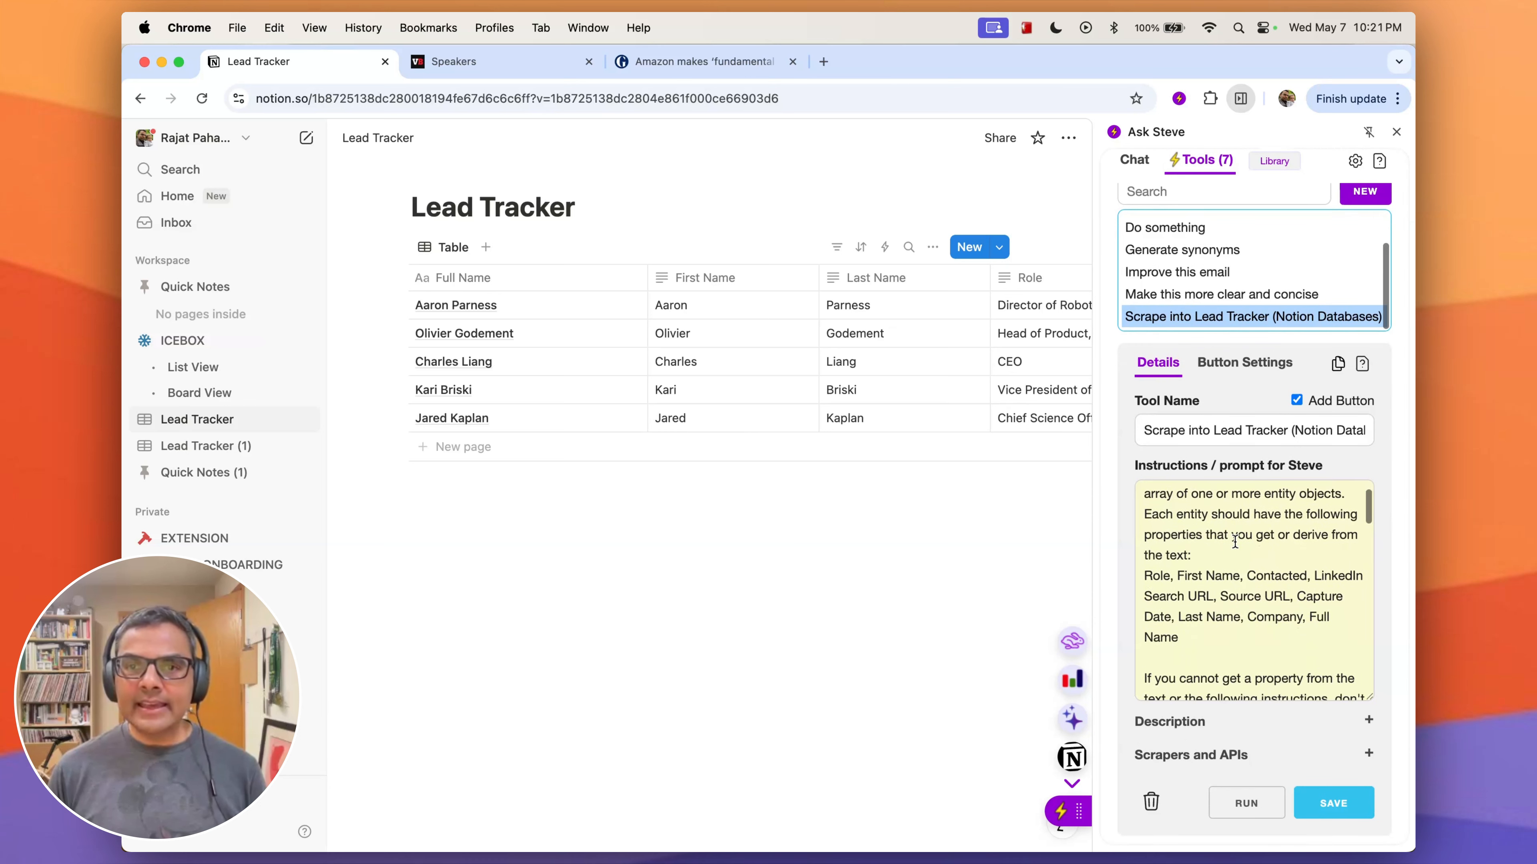
{"action": "scroll", "coordinate": [1246, 544], "scroll_direction": "up", "scroll_amount": 2}
{"action": "scroll", "coordinate": [1242, 560], "scroll_direction": "down", "scroll_amount": 2}
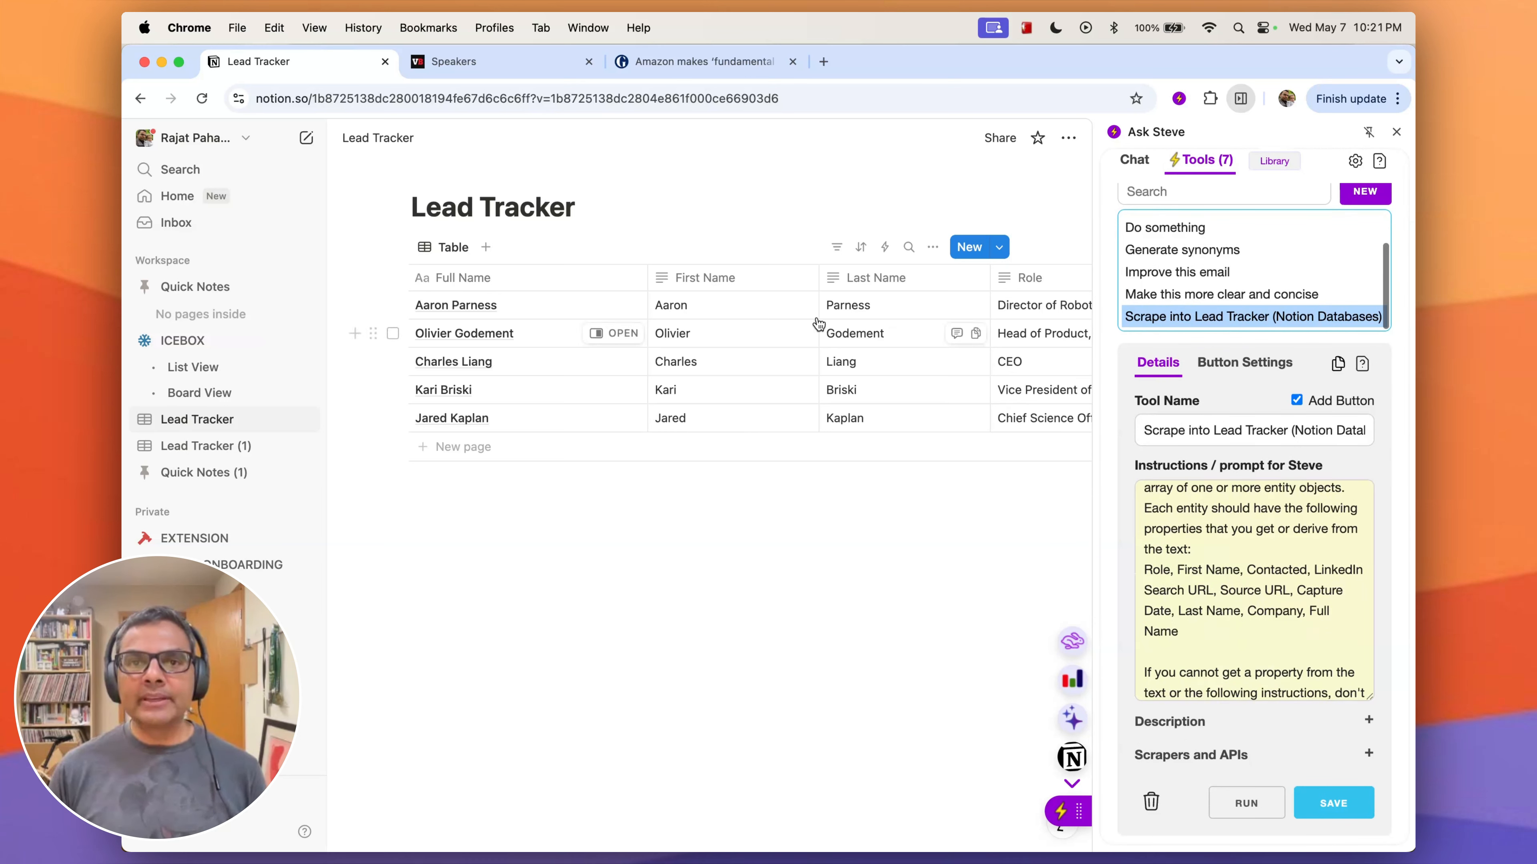
{"action": "scroll", "coordinate": [794, 303], "scroll_direction": "right", "scroll_amount": 10}
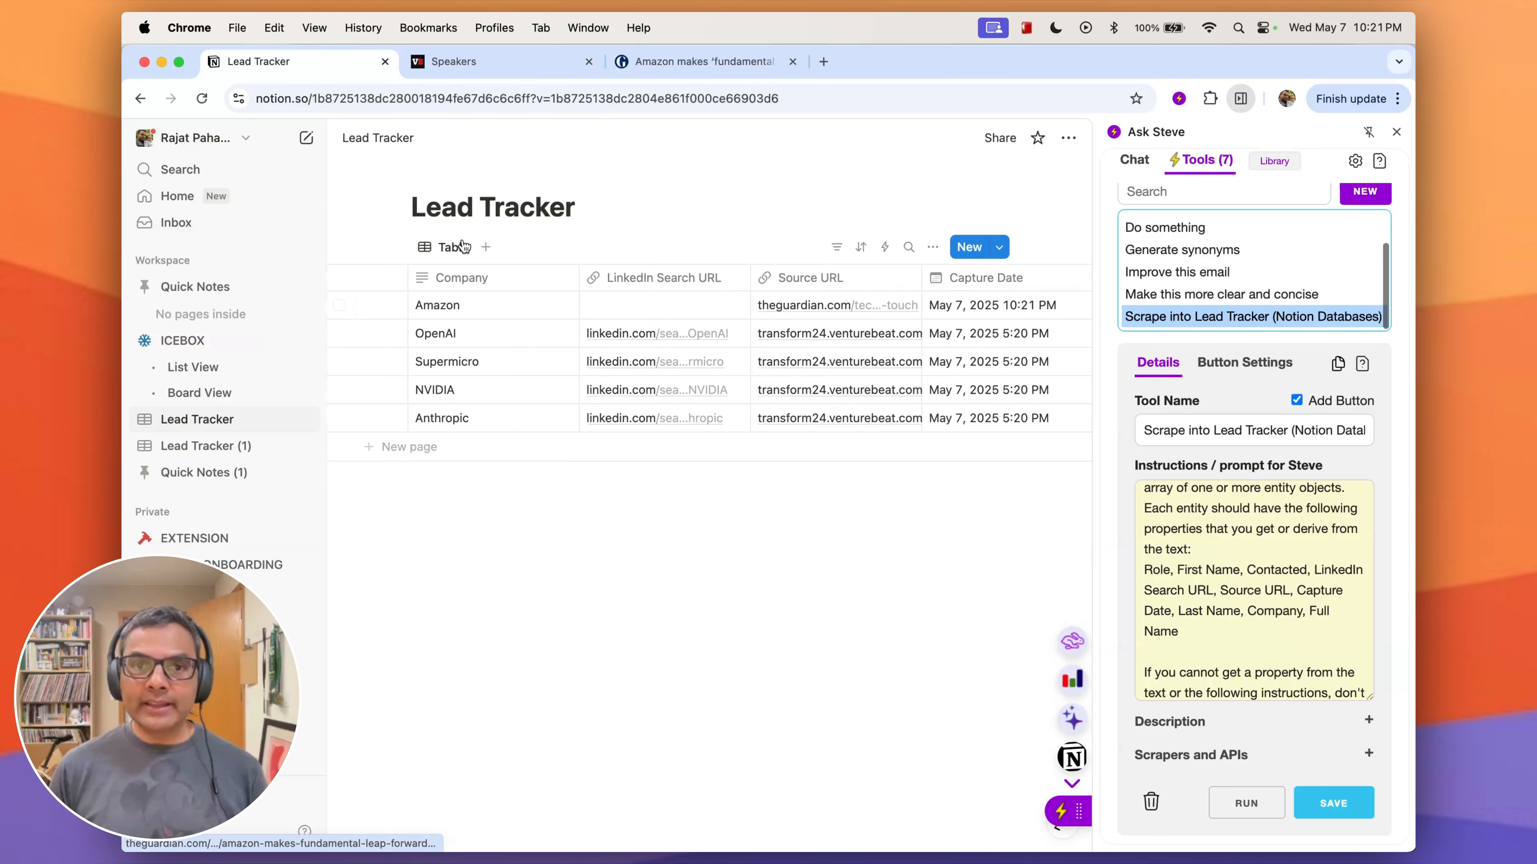
{"action": "scroll", "coordinate": [723, 330], "scroll_direction": "left", "scroll_amount": 3}
{"action": "scroll", "coordinate": [723, 330], "scroll_direction": "left", "scroll_amount": 10}
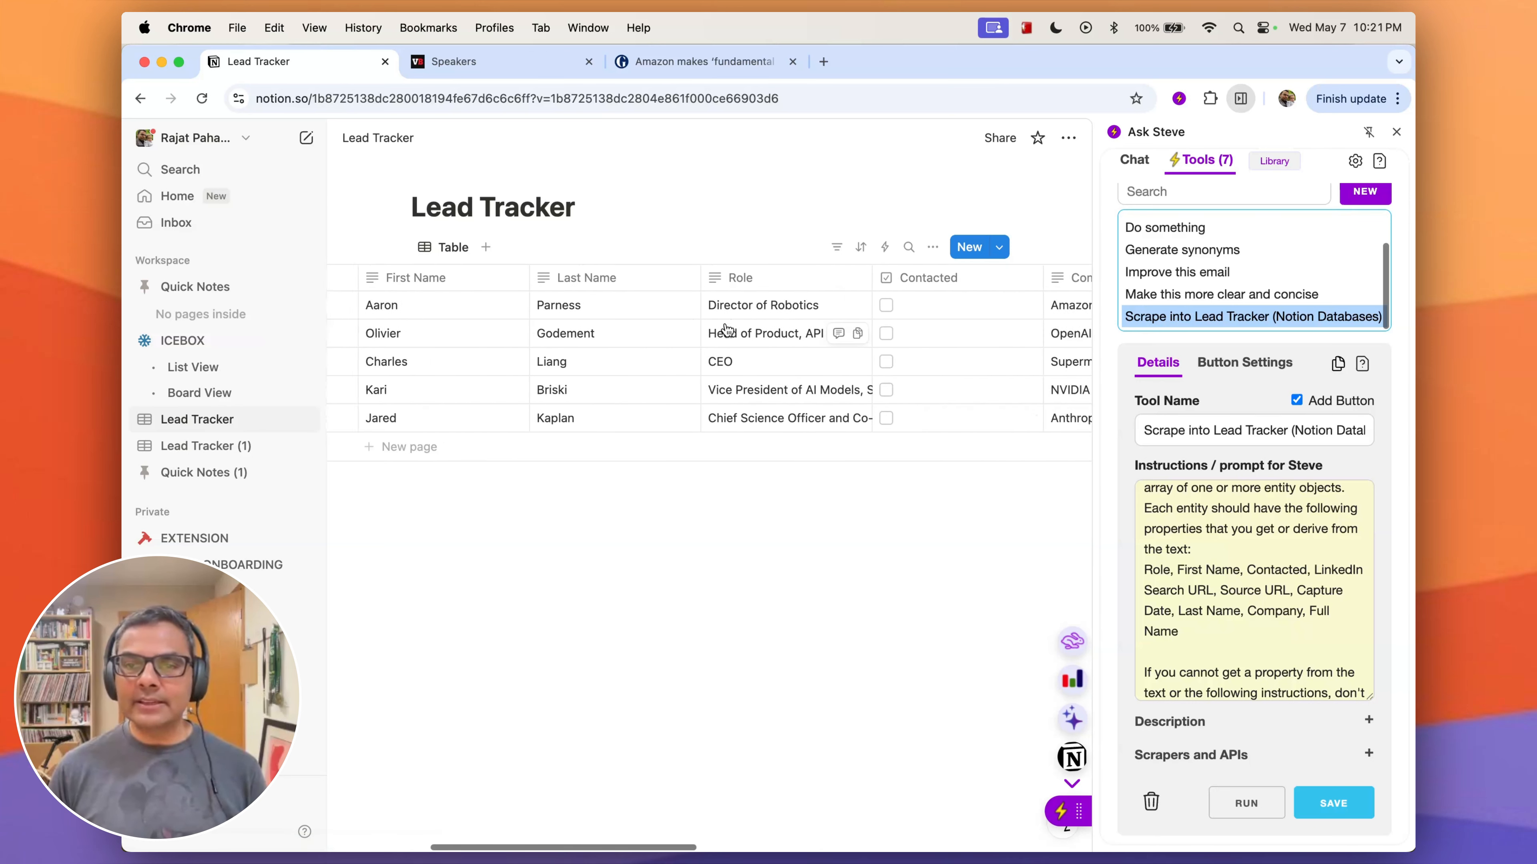
{"action": "scroll", "coordinate": [1263, 643], "scroll_direction": "down", "scroll_amount": 5}
{"action": "scroll", "coordinate": [1264, 643], "scroll_direction": "down", "scroll_amount": 3}
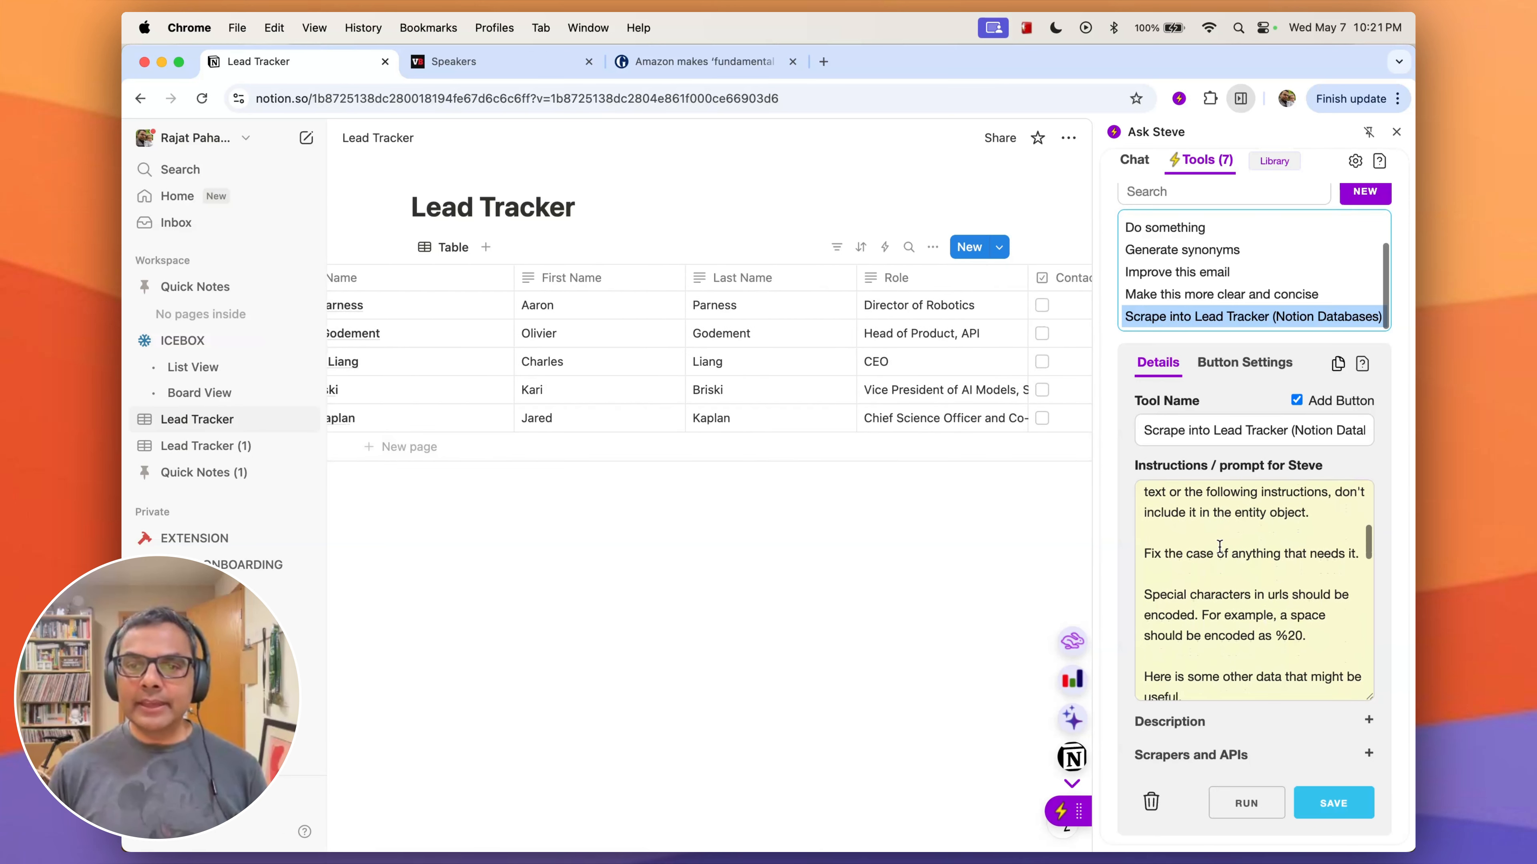
{"action": "scroll", "coordinate": [1241, 575], "scroll_direction": "down", "scroll_amount": 4}
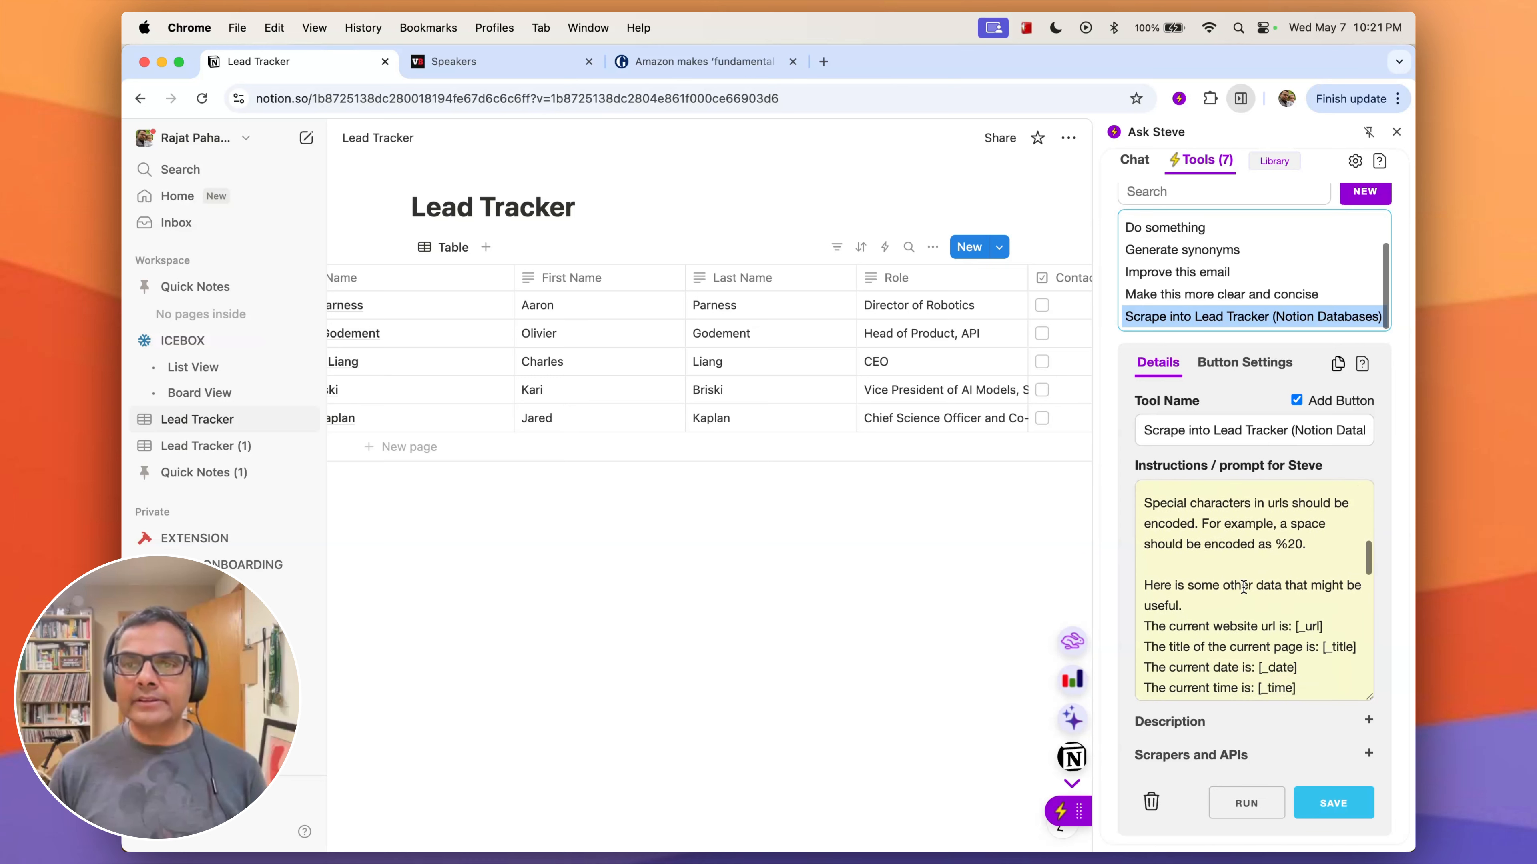
{"action": "scroll", "coordinate": [1256, 633], "scroll_direction": "down", "scroll_amount": 5}
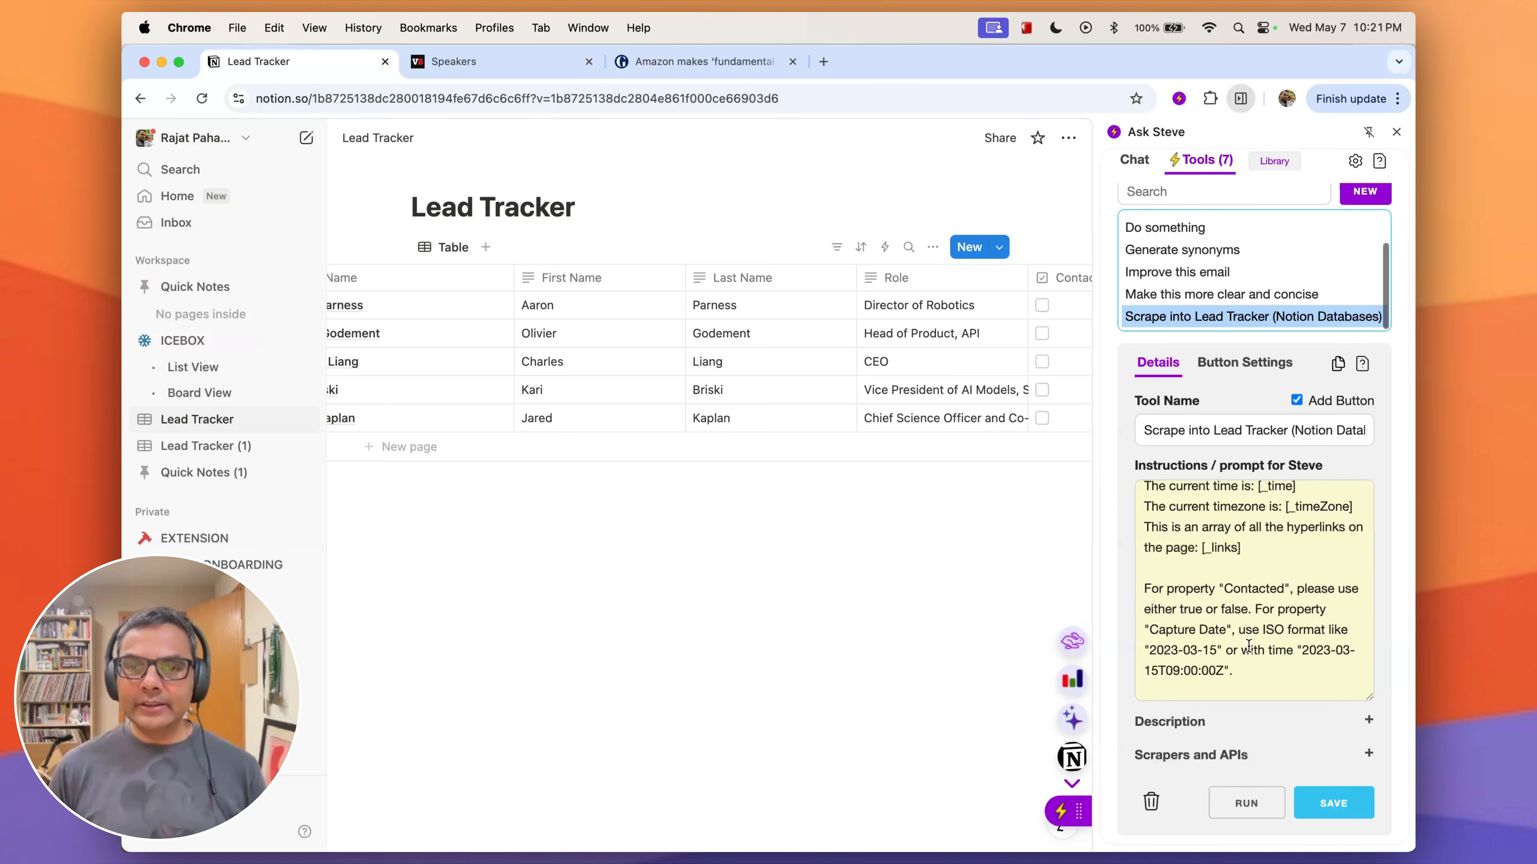
{"action": "scroll", "coordinate": [1245, 645], "scroll_direction": "down", "scroll_amount": 2}
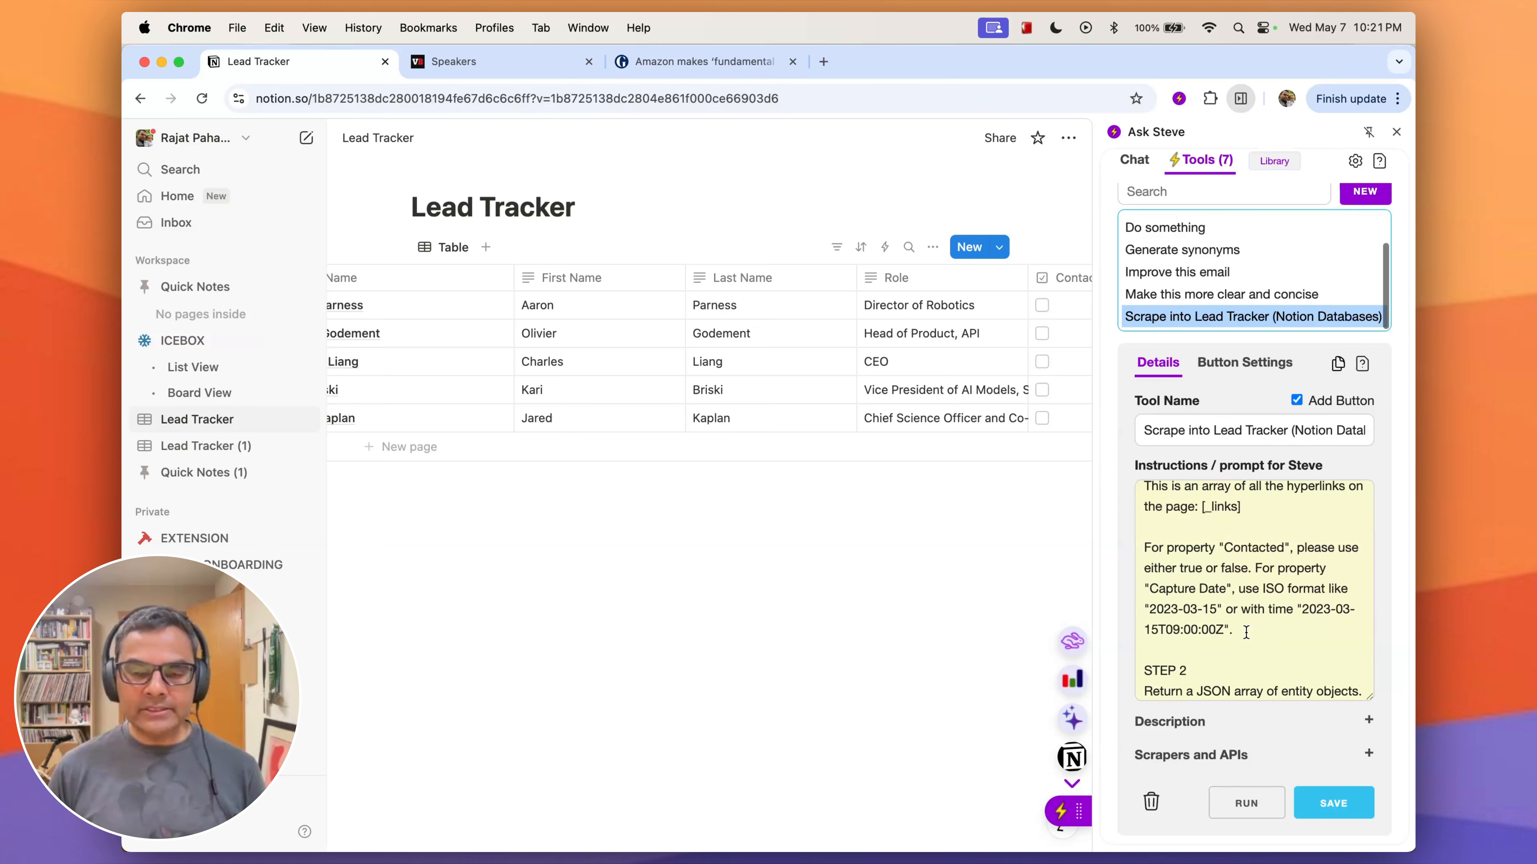
- Add the instruction 'For the "X" field, guess the gender of the lead and put in either Male or Female.' before STEP 2 in the prompt
{"action": "left_click", "coordinate": [1243, 632]}
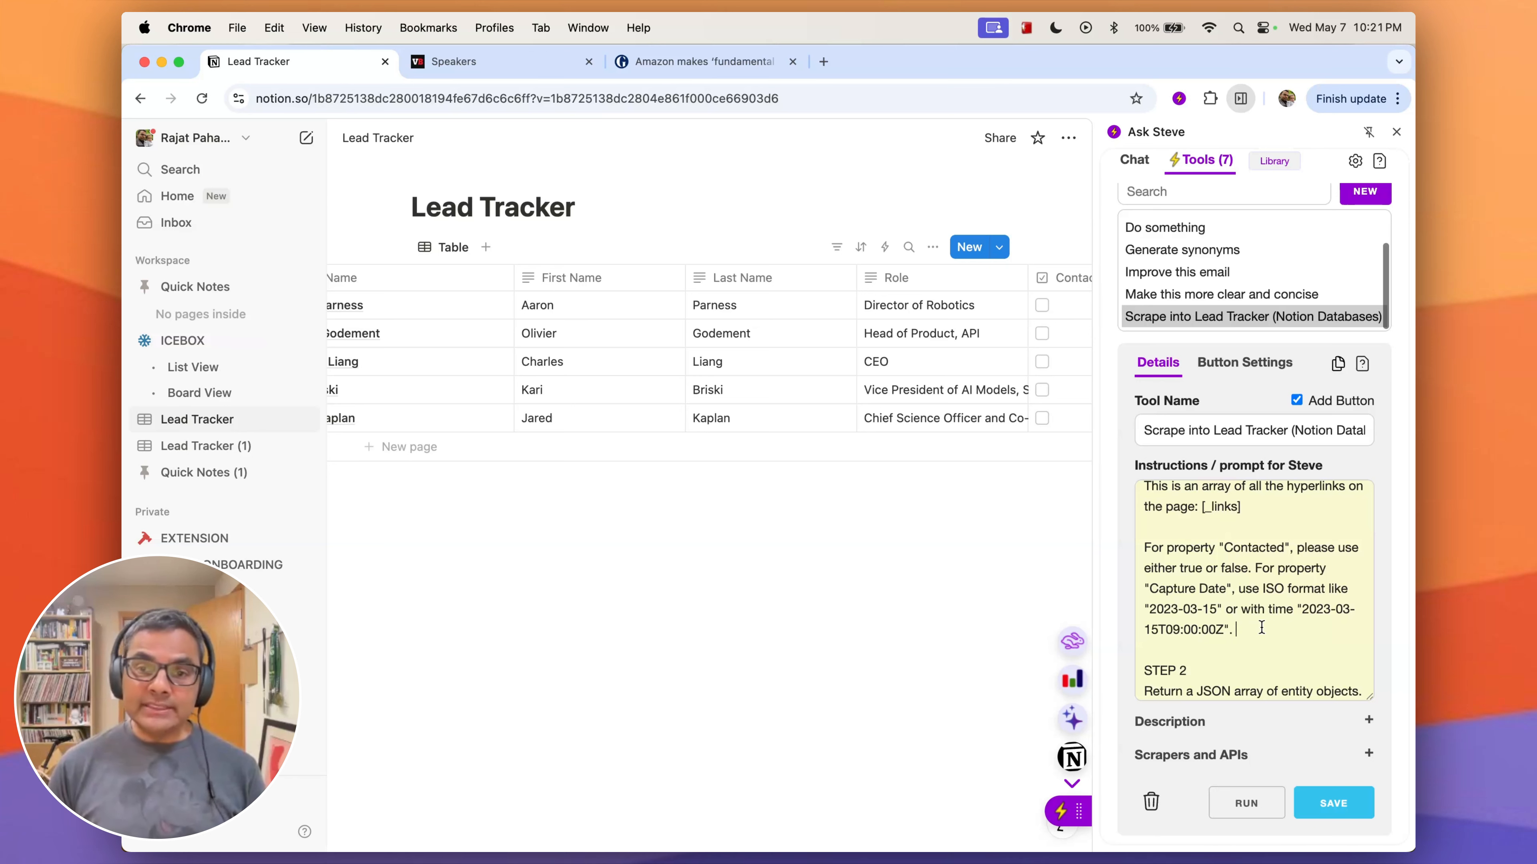
{"action": "key", "text": "Return"}
{"action": "scroll", "coordinate": [1151, 684], "scroll_direction": "up", "scroll_amount": 3}
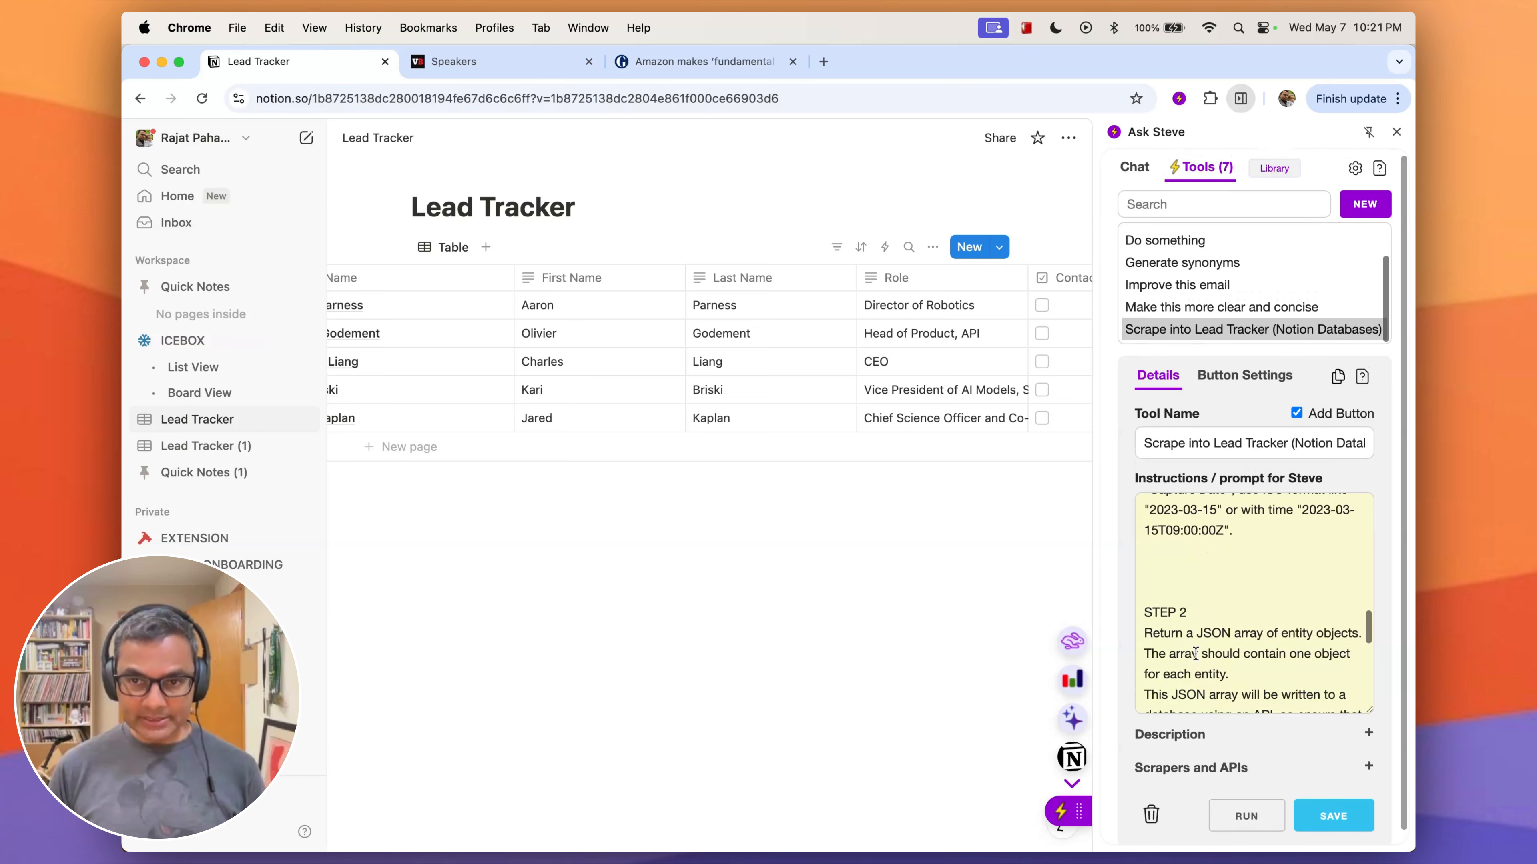
{"action": "scroll", "coordinate": [936, 504], "scroll_direction": "right", "scroll_amount": 10}
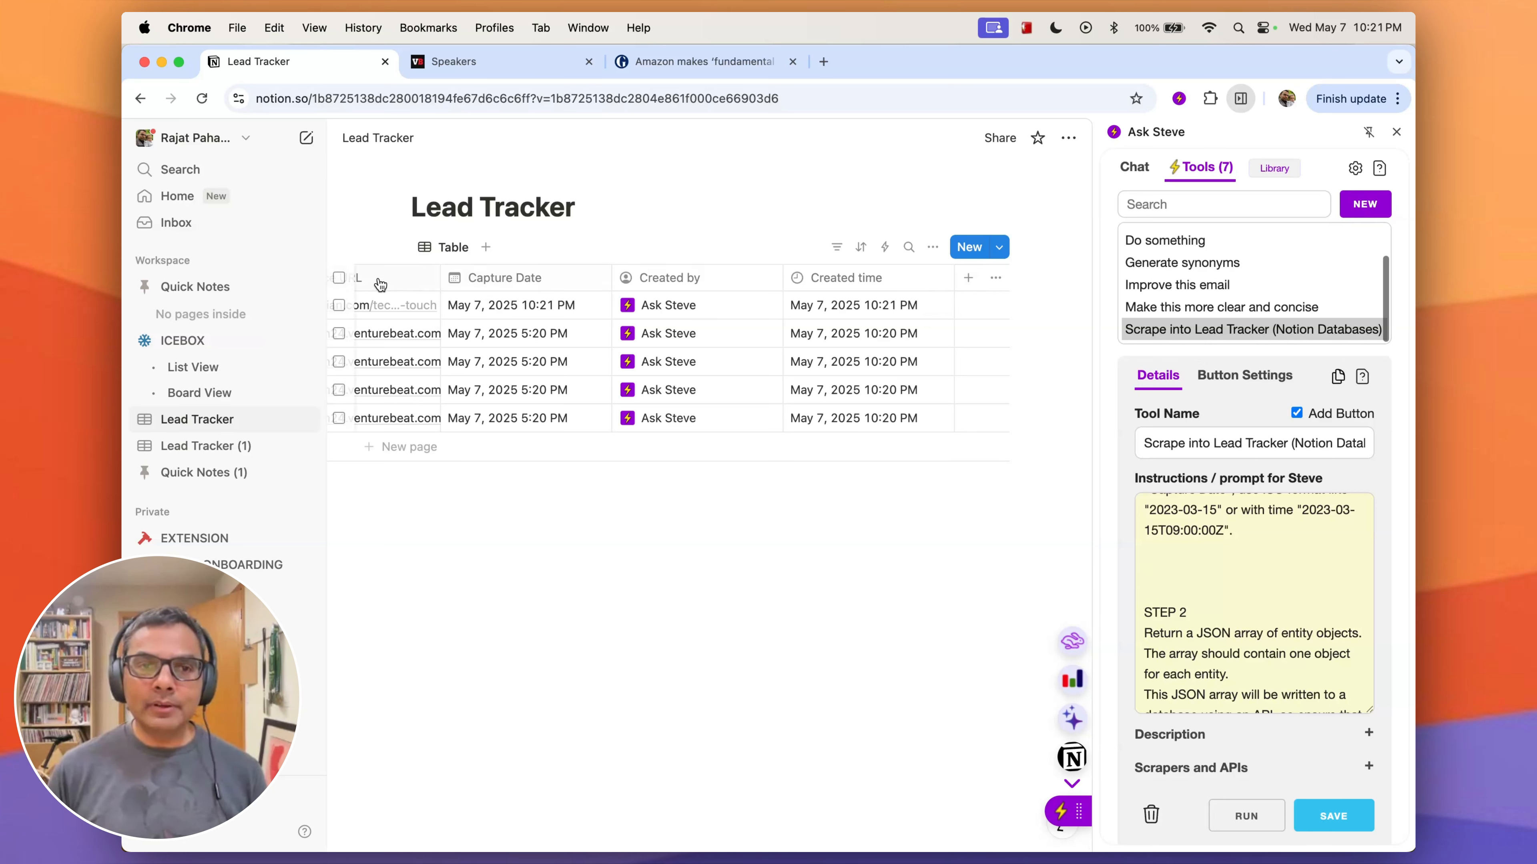
{"action": "scroll", "coordinate": [623, 297], "scroll_direction": "left", "scroll_amount": 10}
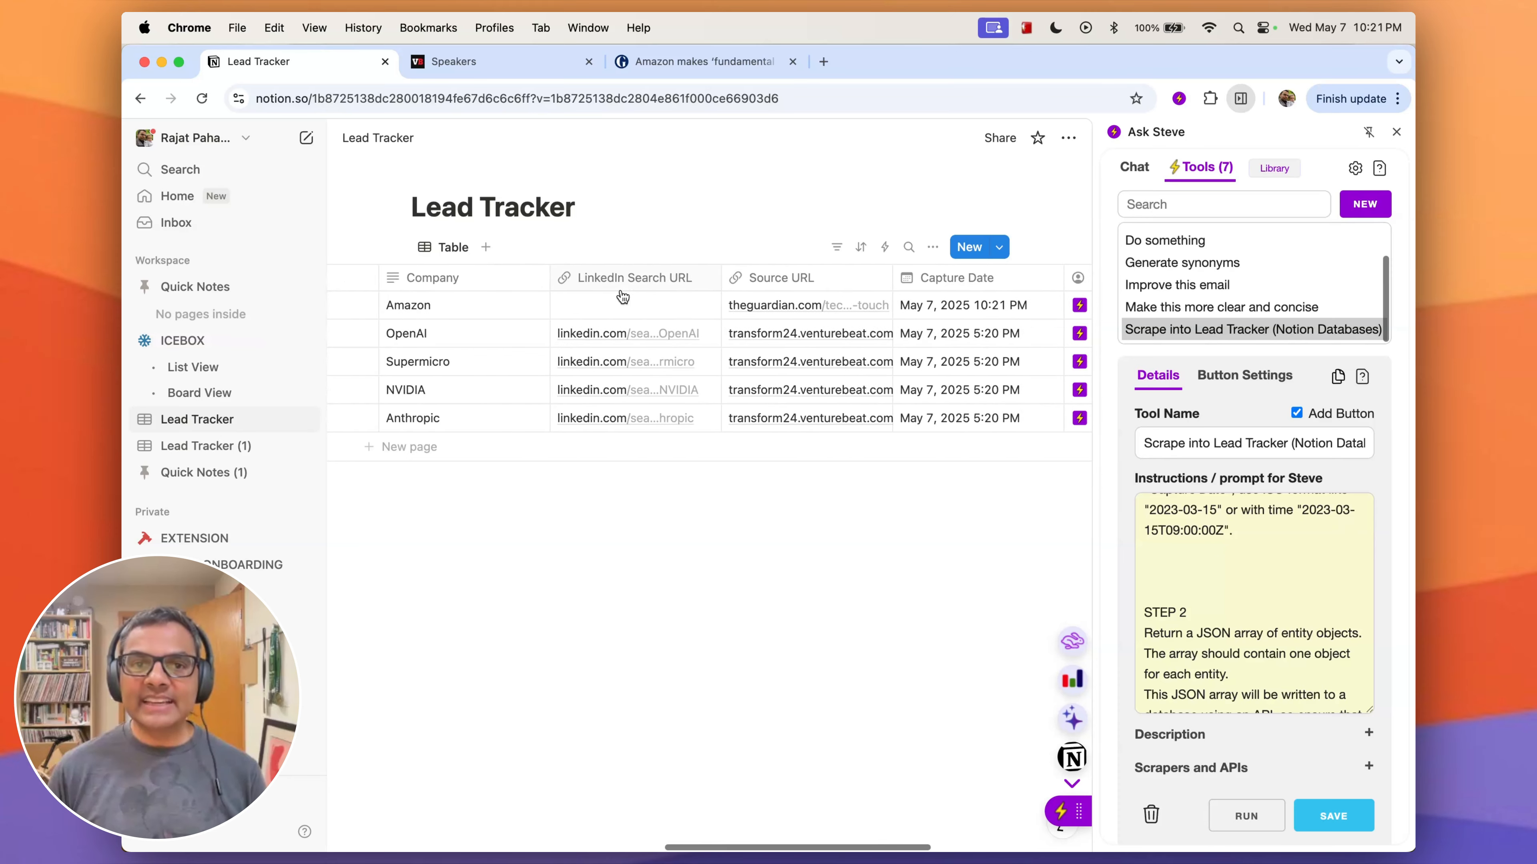
{"action": "scroll", "coordinate": [623, 296], "scroll_direction": "left", "scroll_amount": 3}
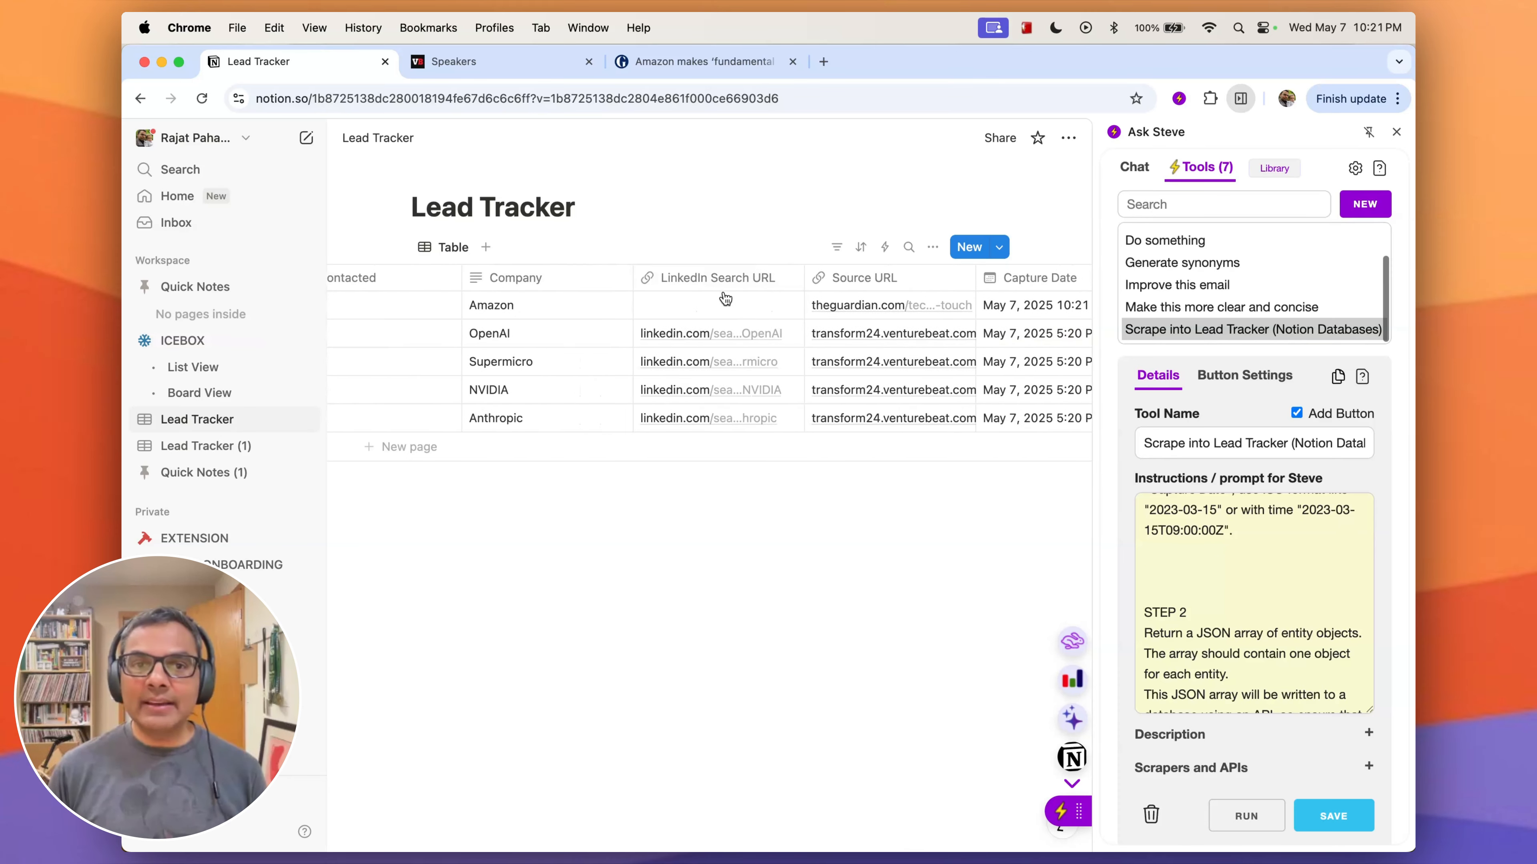
{"action": "scroll", "coordinate": [723, 300], "scroll_direction": "right", "scroll_amount": 15}
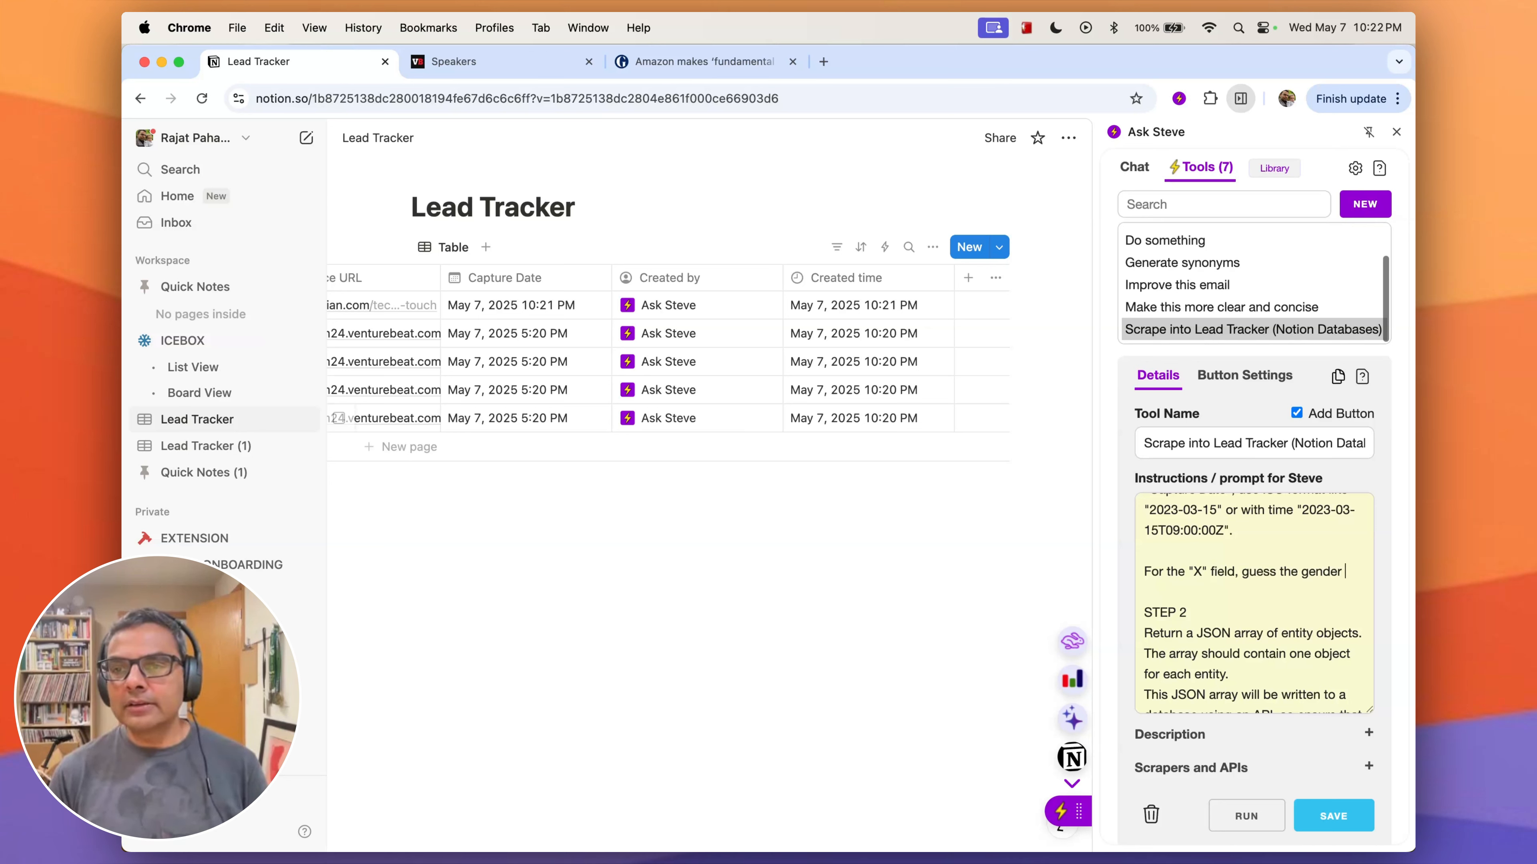
{"action": "type", "text": "of the lead and put in either Male or G"}
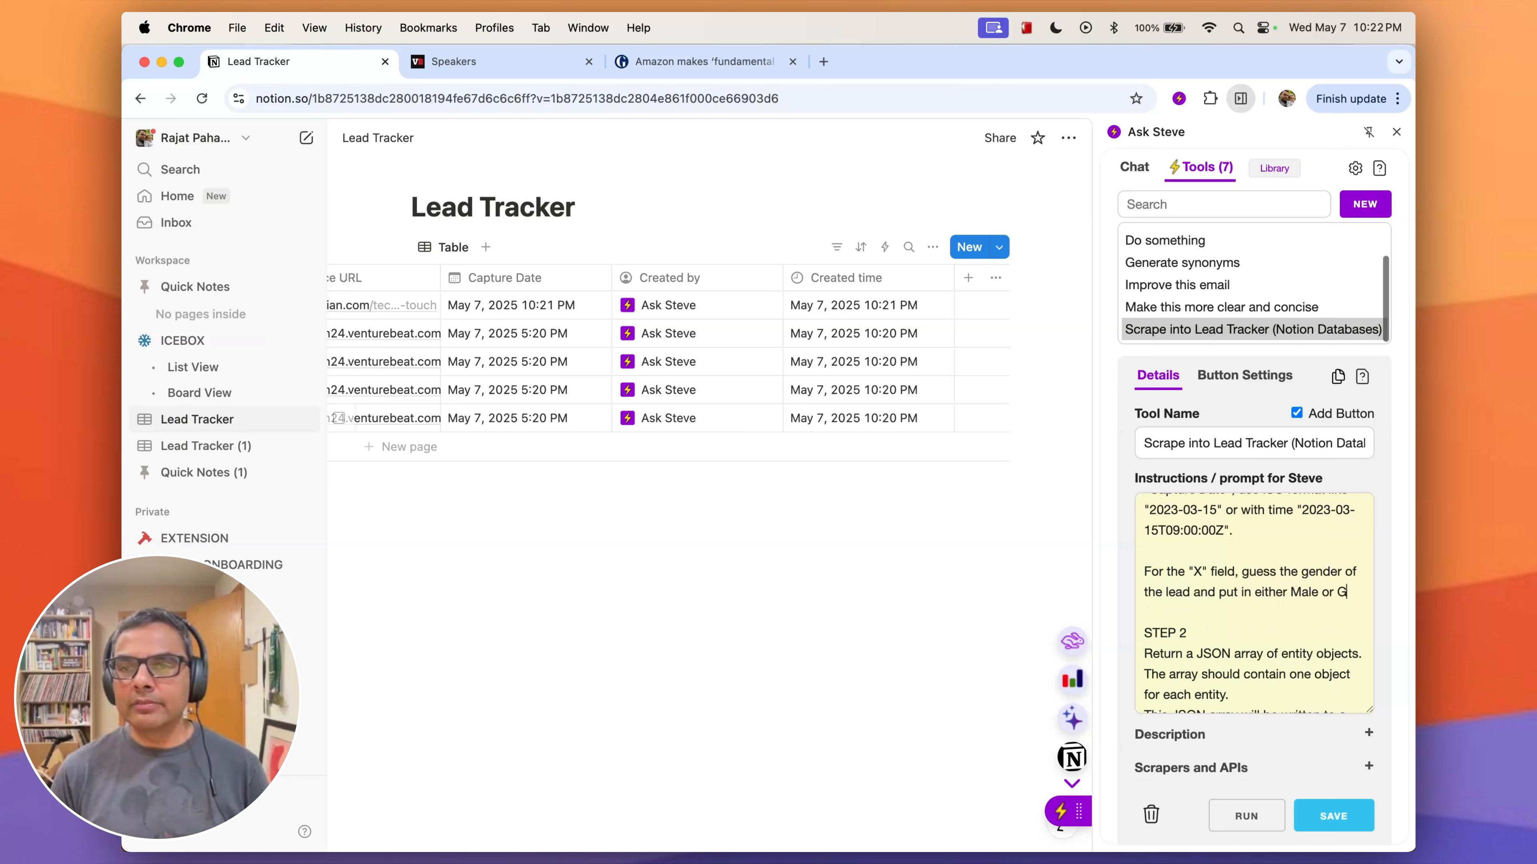
{"action": "key", "text": "BackSpace"}
{"action": "type", "text": "Female."}
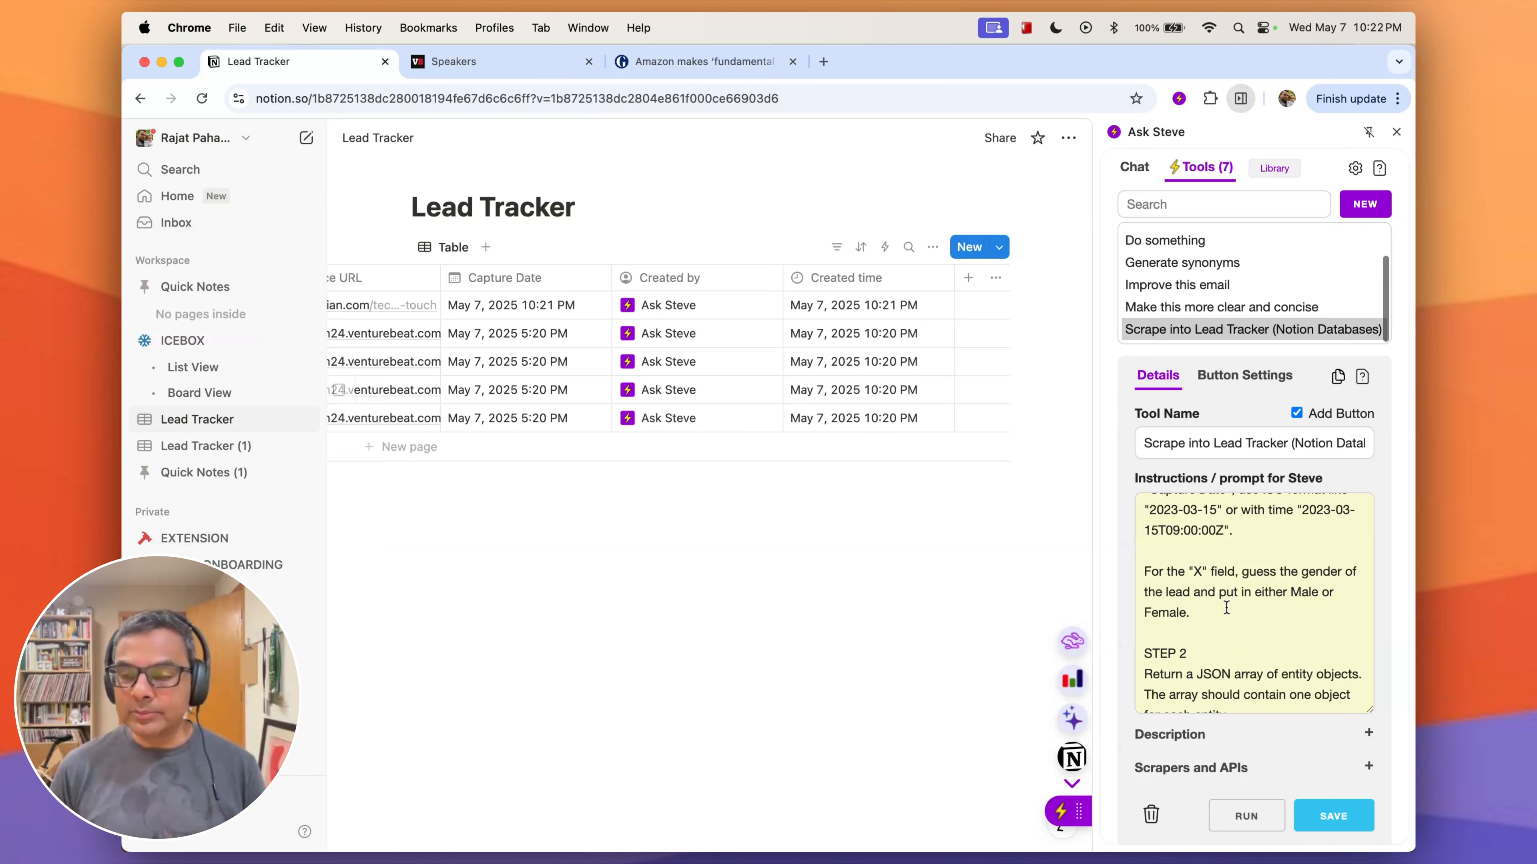
- Delete the gender-guessing instruction for the "X" field and its extra blank lines from the prompt
{"action": "left_click_drag", "start_coordinate": [1206, 613], "coordinate": [1103, 578]}
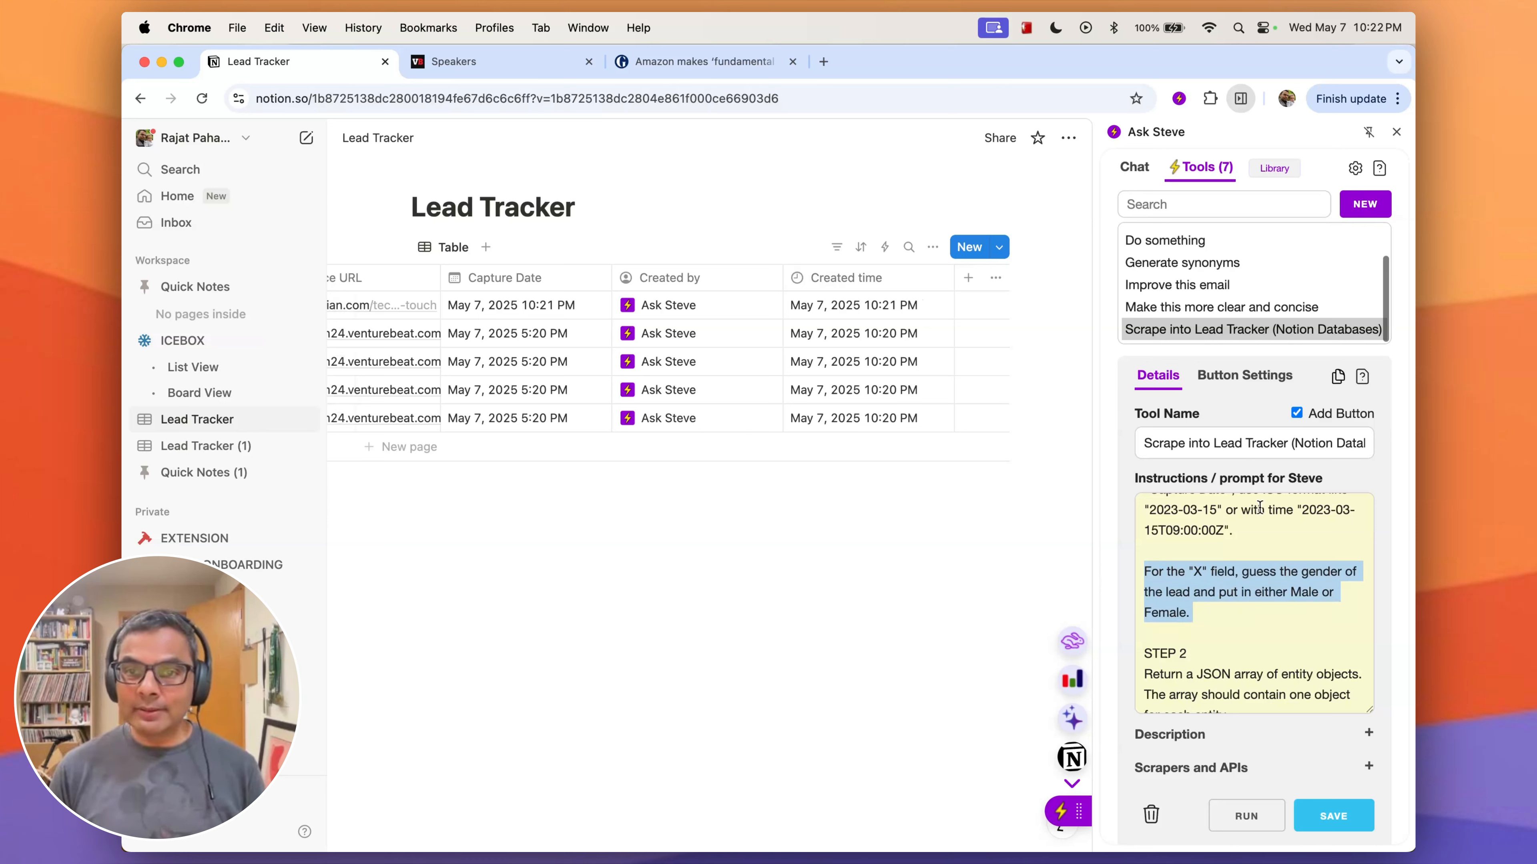
{"action": "key", "text": "BackSpace"}
{"action": "key", "text": "BackSpace"}
{"action": "key", "text": "BackSpace"}
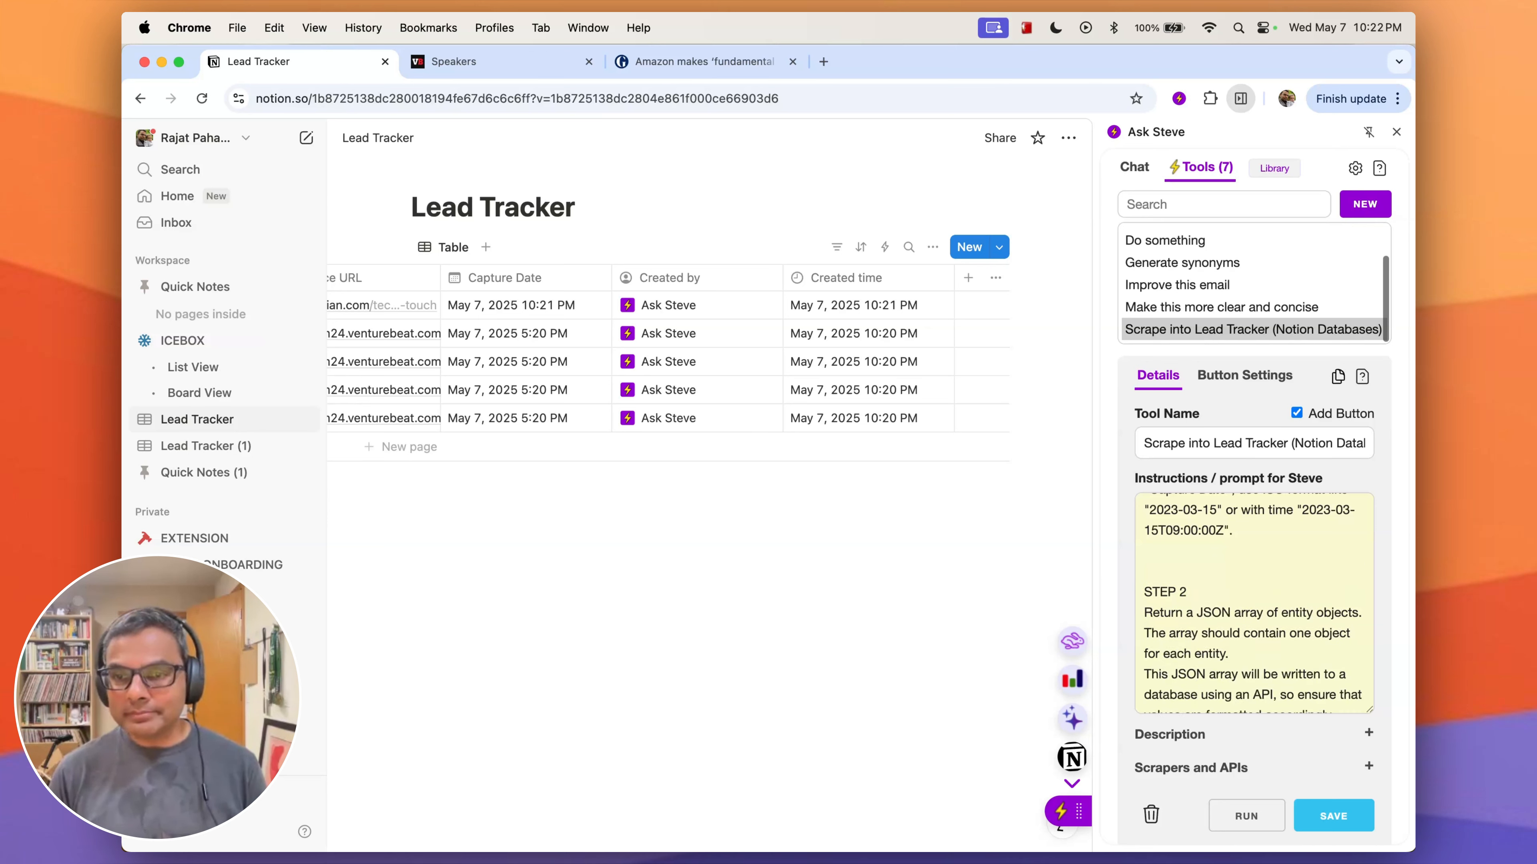
- Examine the rest of the prompt, the tool's Scrapers and APIs settings and the list of Notion databases it can write to
{"action": "scroll", "coordinate": [1353, 756], "scroll_direction": "down", "scroll_amount": 1}
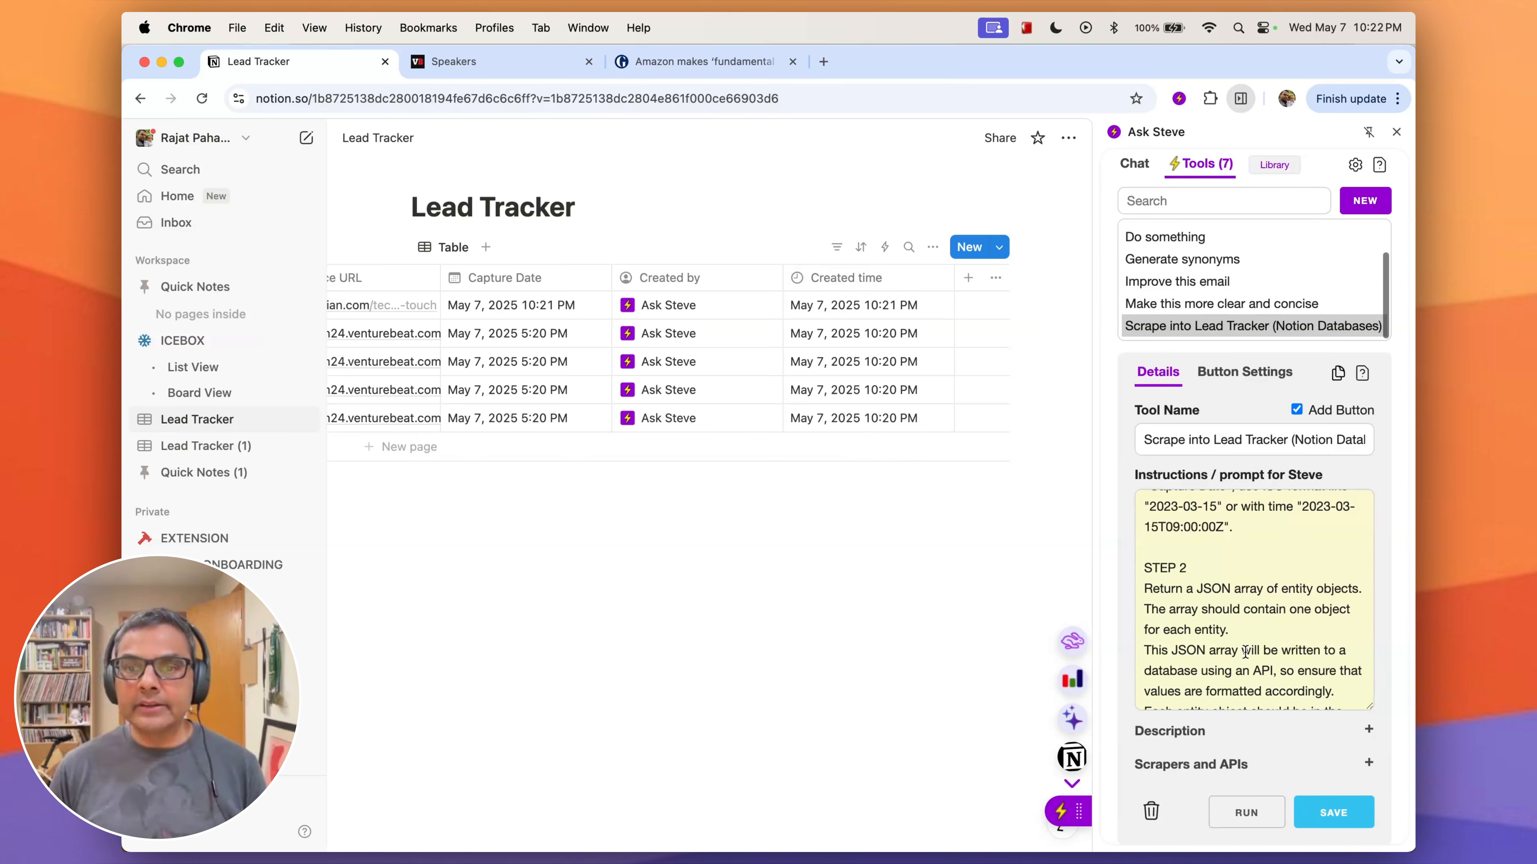
{"action": "scroll", "coordinate": [1259, 666], "scroll_direction": "down", "scroll_amount": 5}
{"action": "left_click", "coordinate": [1277, 768]}
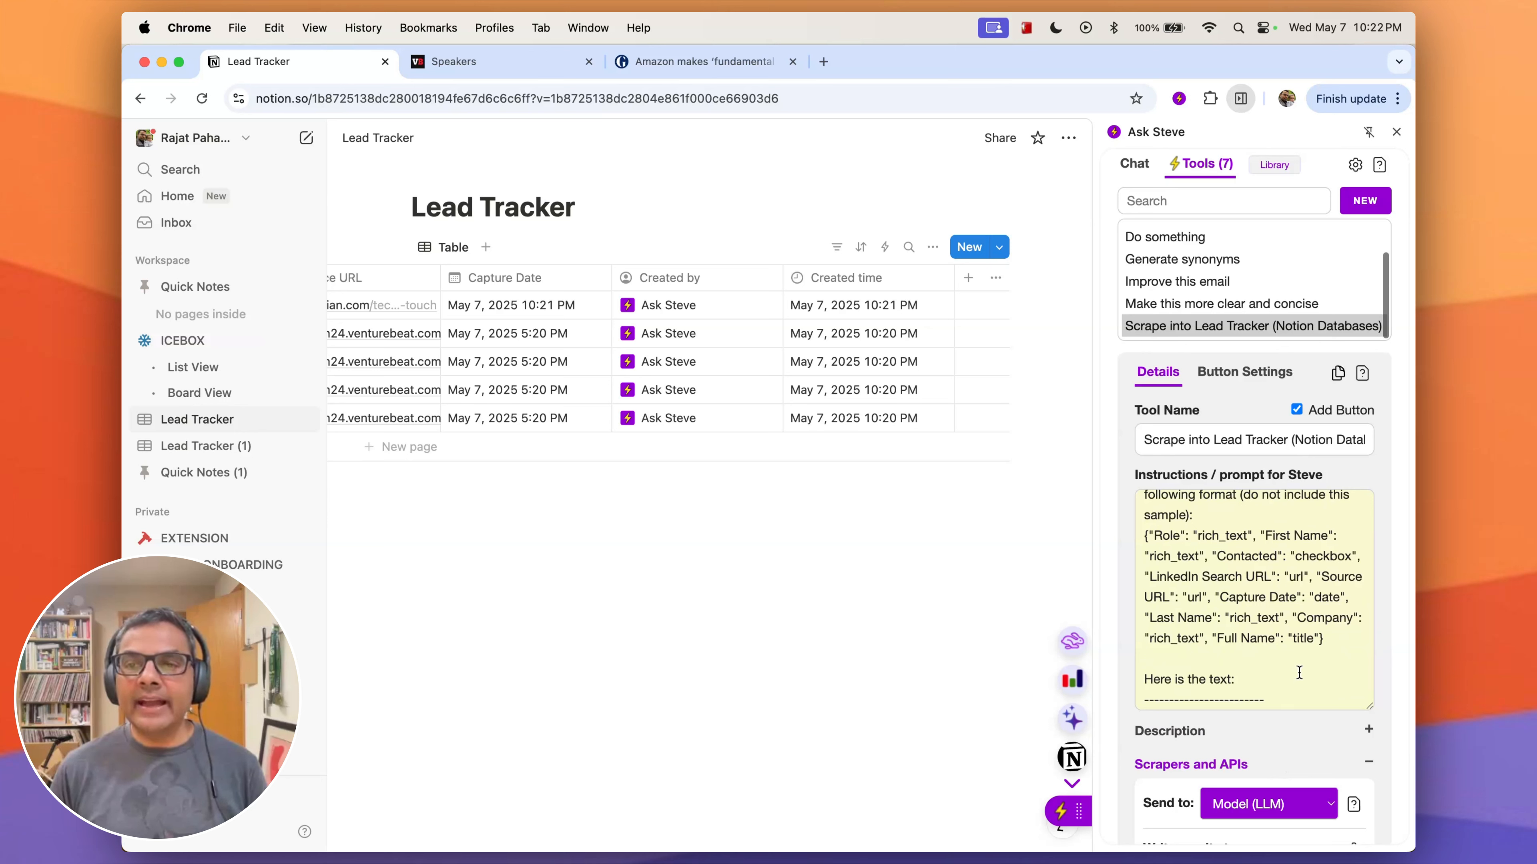
{"action": "scroll", "coordinate": [1299, 672], "scroll_direction": "down", "scroll_amount": 6}
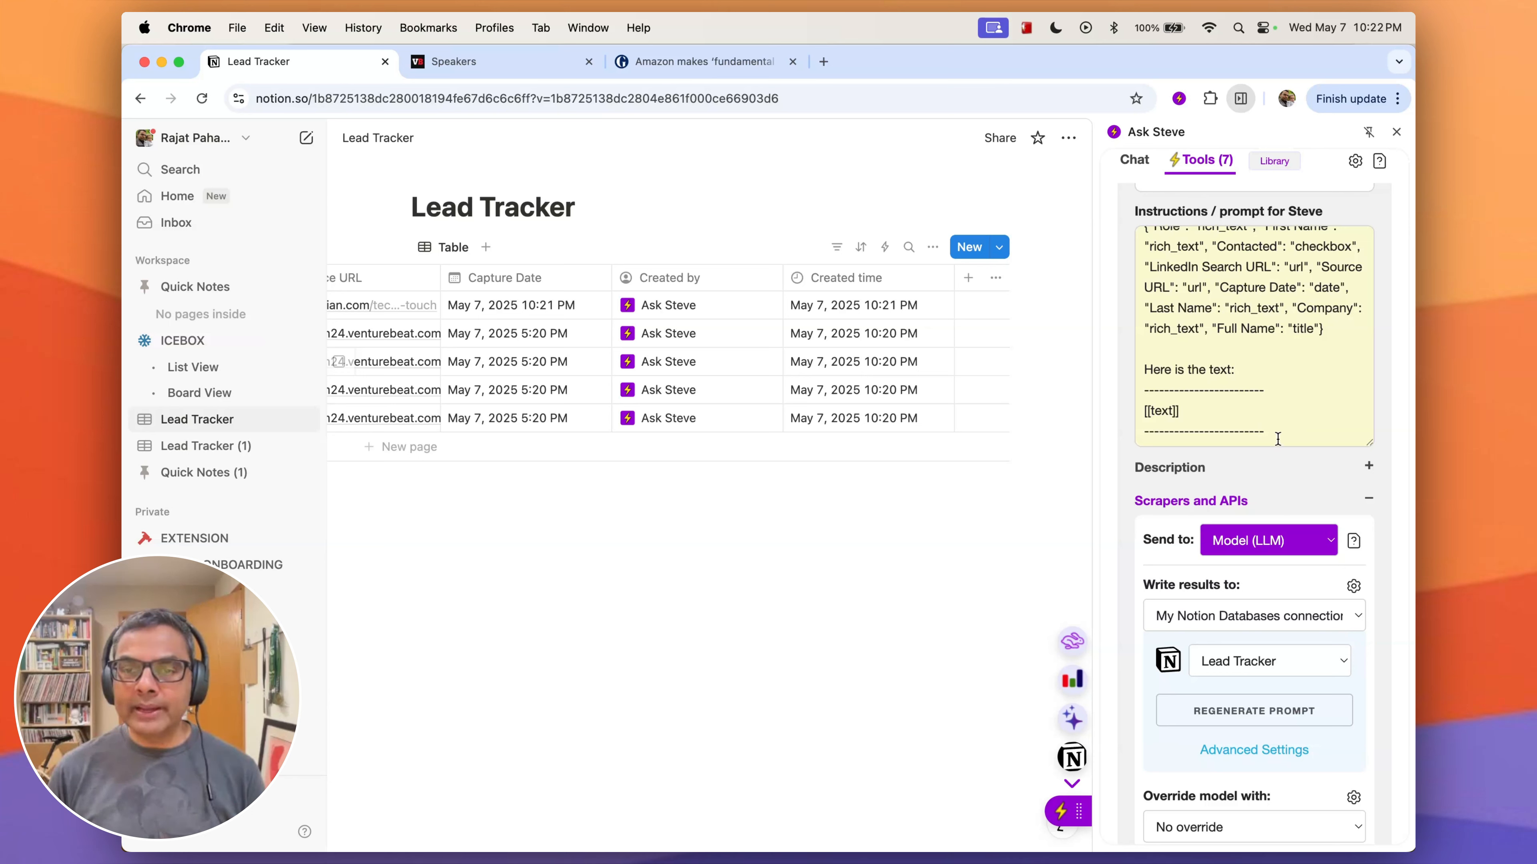
{"action": "scroll", "coordinate": [1282, 365], "scroll_direction": "up", "scroll_amount": 5}
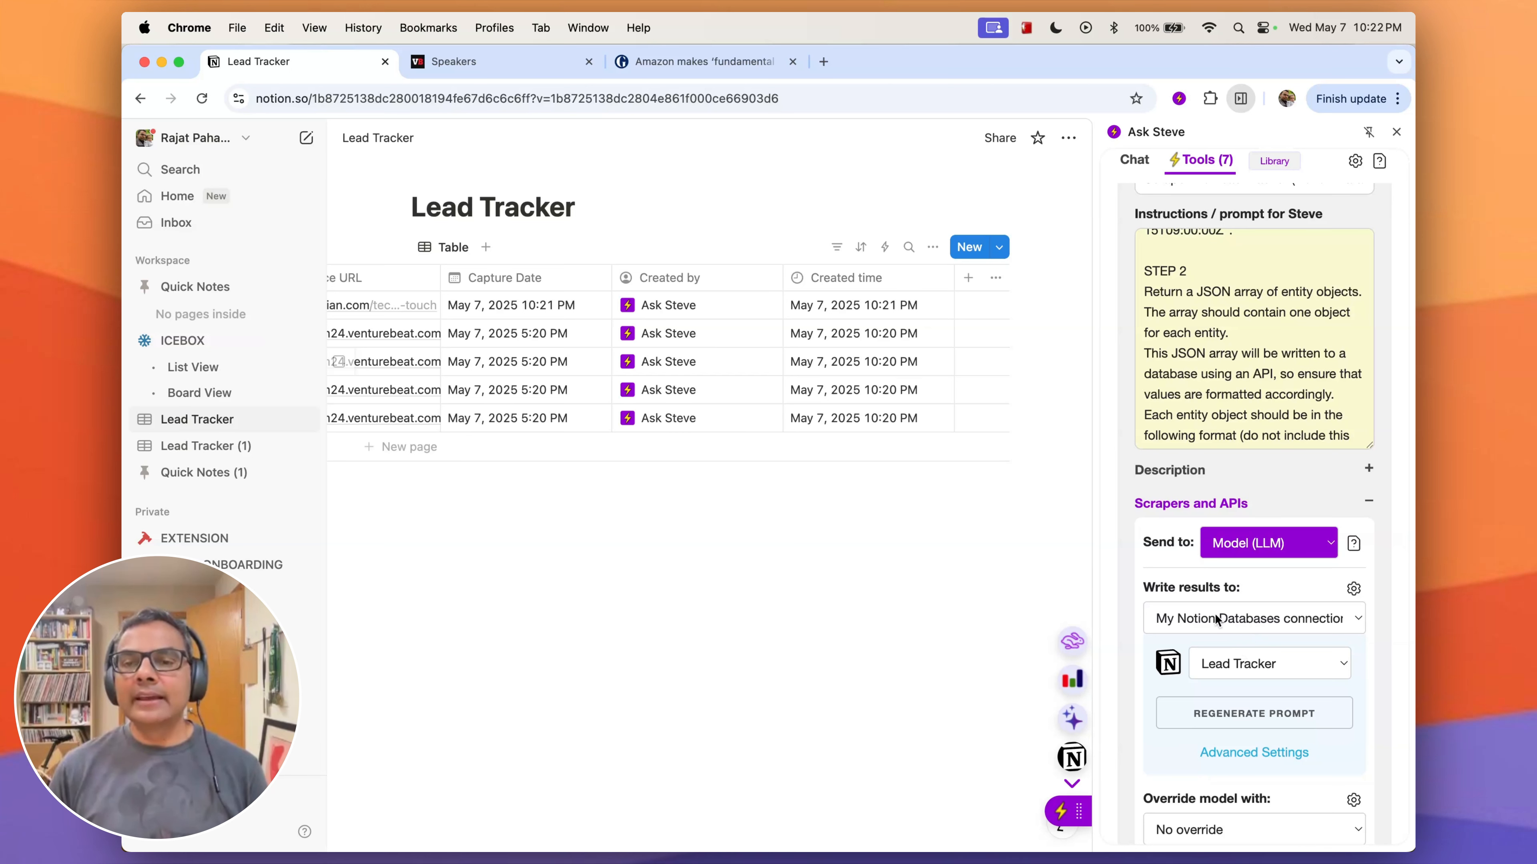
{"action": "scroll", "coordinate": [1223, 702], "scroll_direction": "down", "scroll_amount": 3}
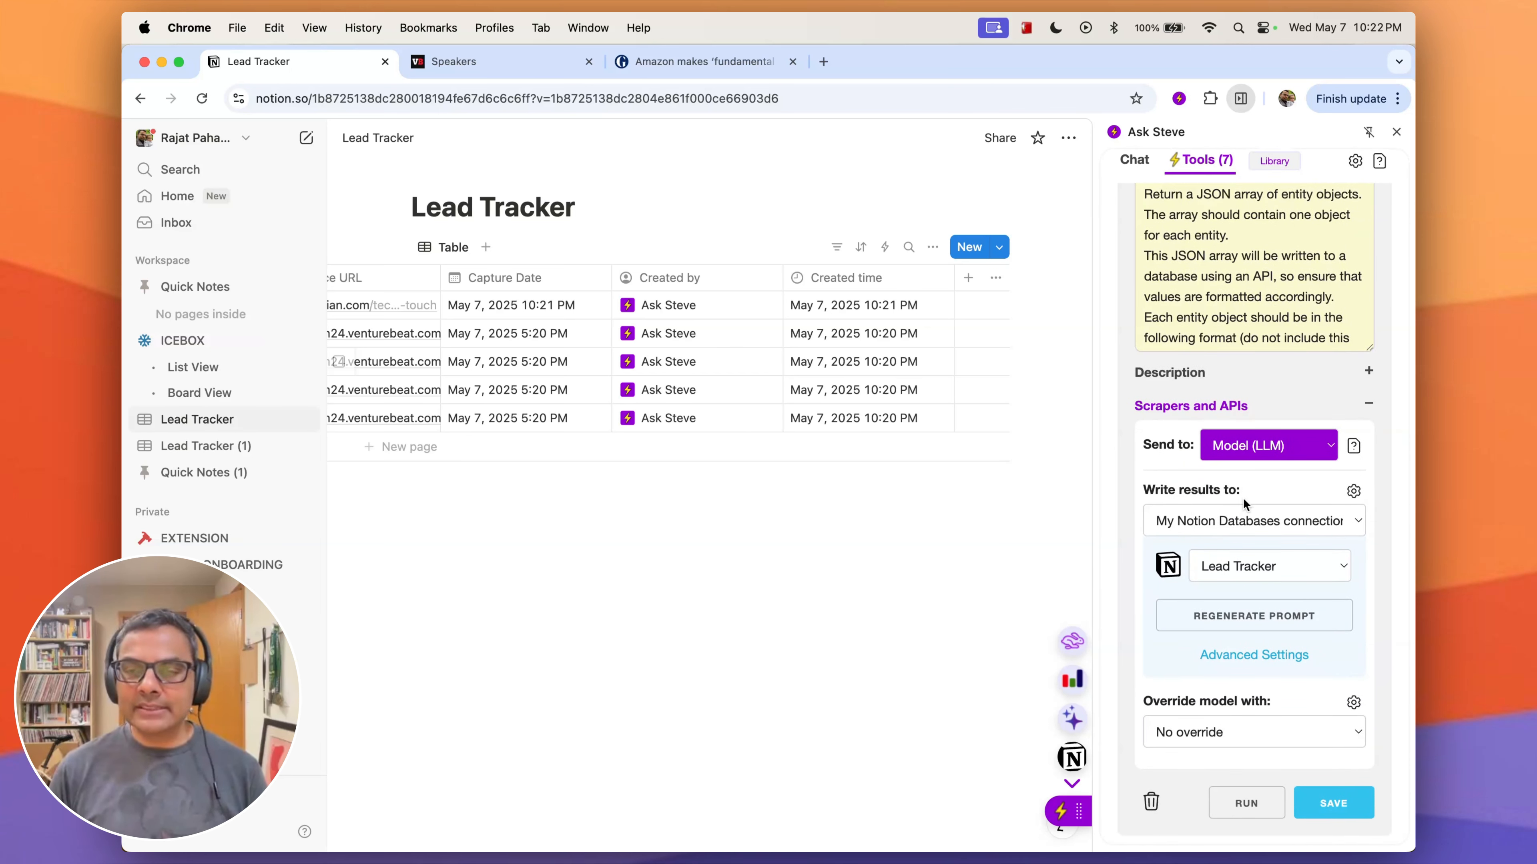
{"action": "left_click", "coordinate": [1250, 572]}
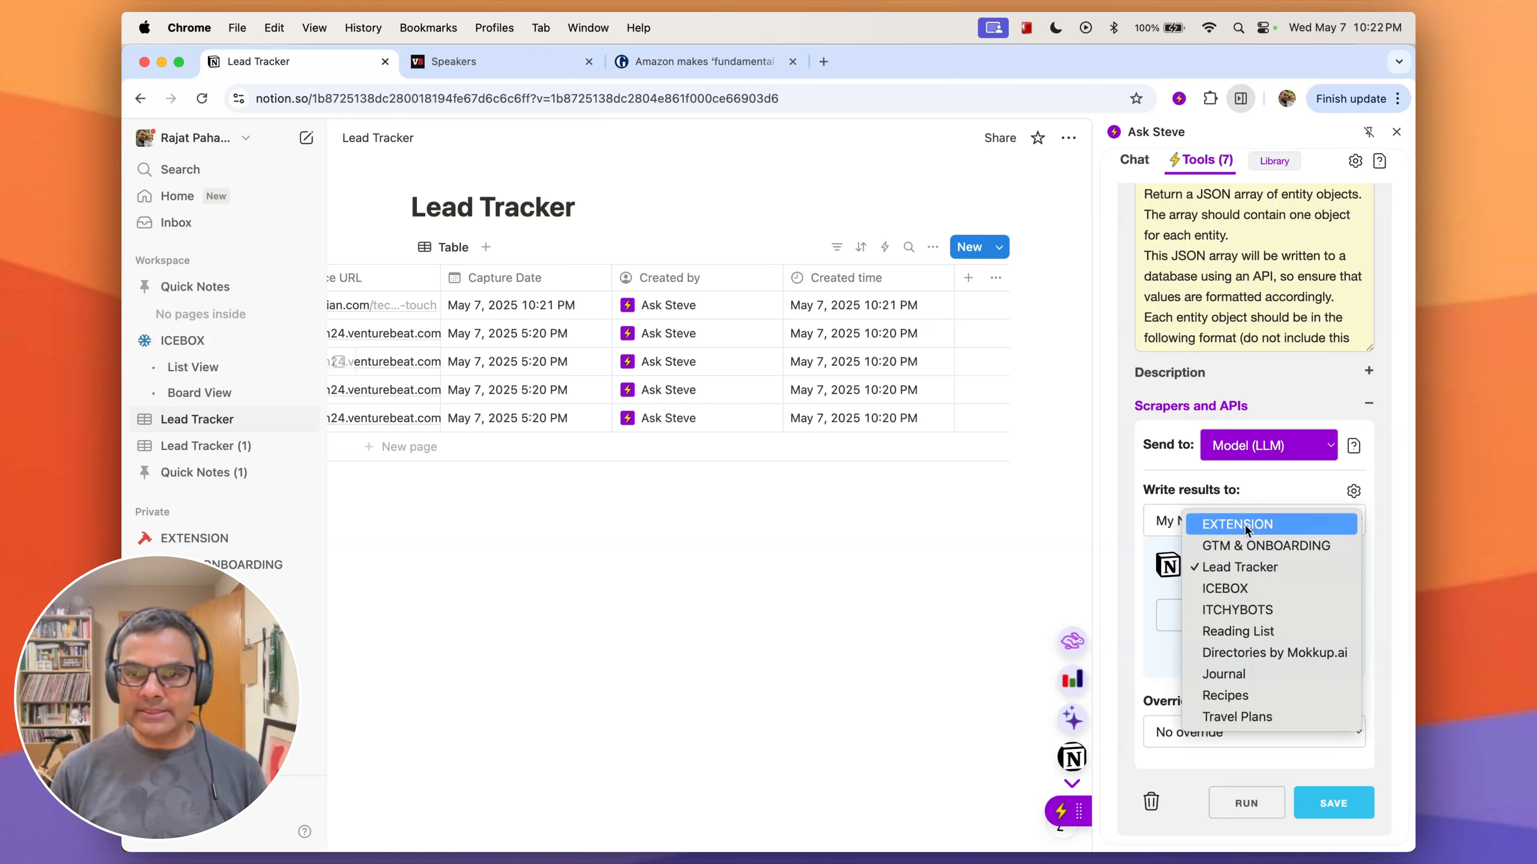
{"action": "left_click", "coordinate": [1163, 545]}
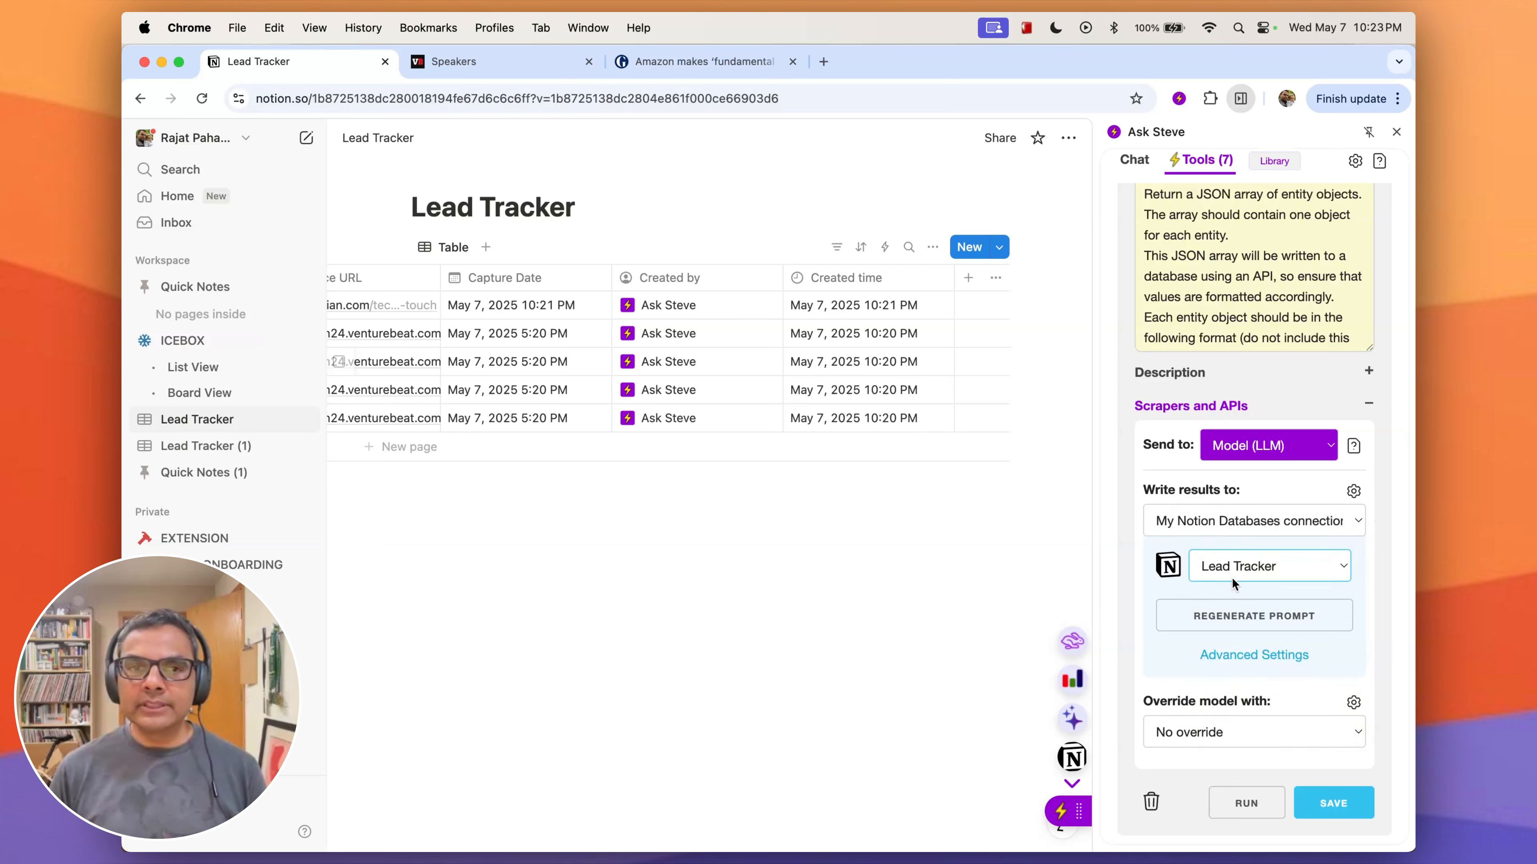
{"action": "scroll", "coordinate": [542, 337], "scroll_direction": "left", "scroll_amount": 3}
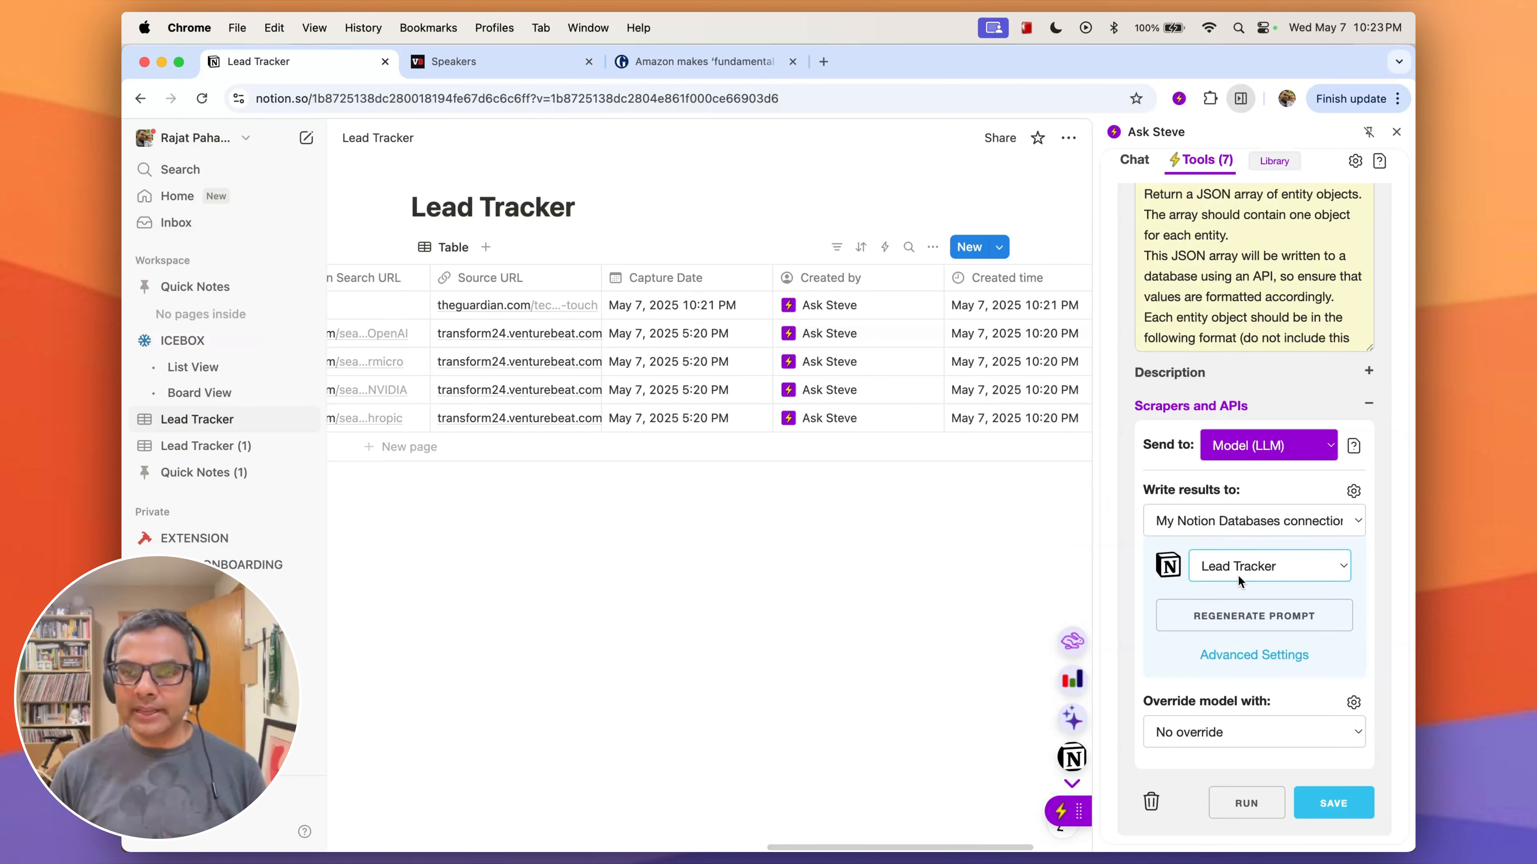
{"action": "scroll", "coordinate": [1247, 623], "scroll_direction": "up", "scroll_amount": 1}
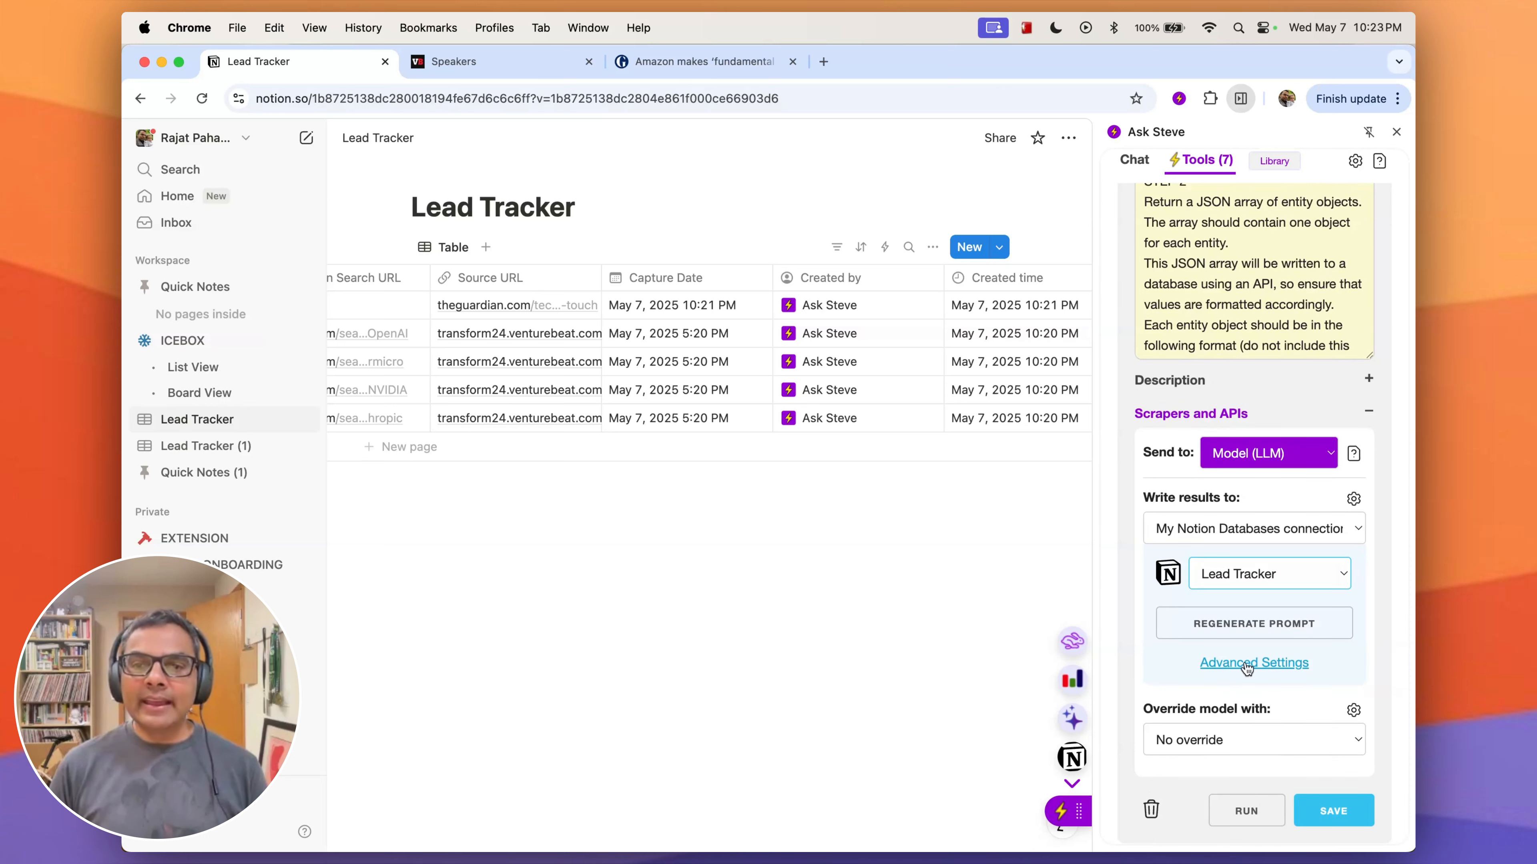
{"action": "scroll", "coordinate": [511, 538], "scroll_direction": "left", "scroll_amount": 10}
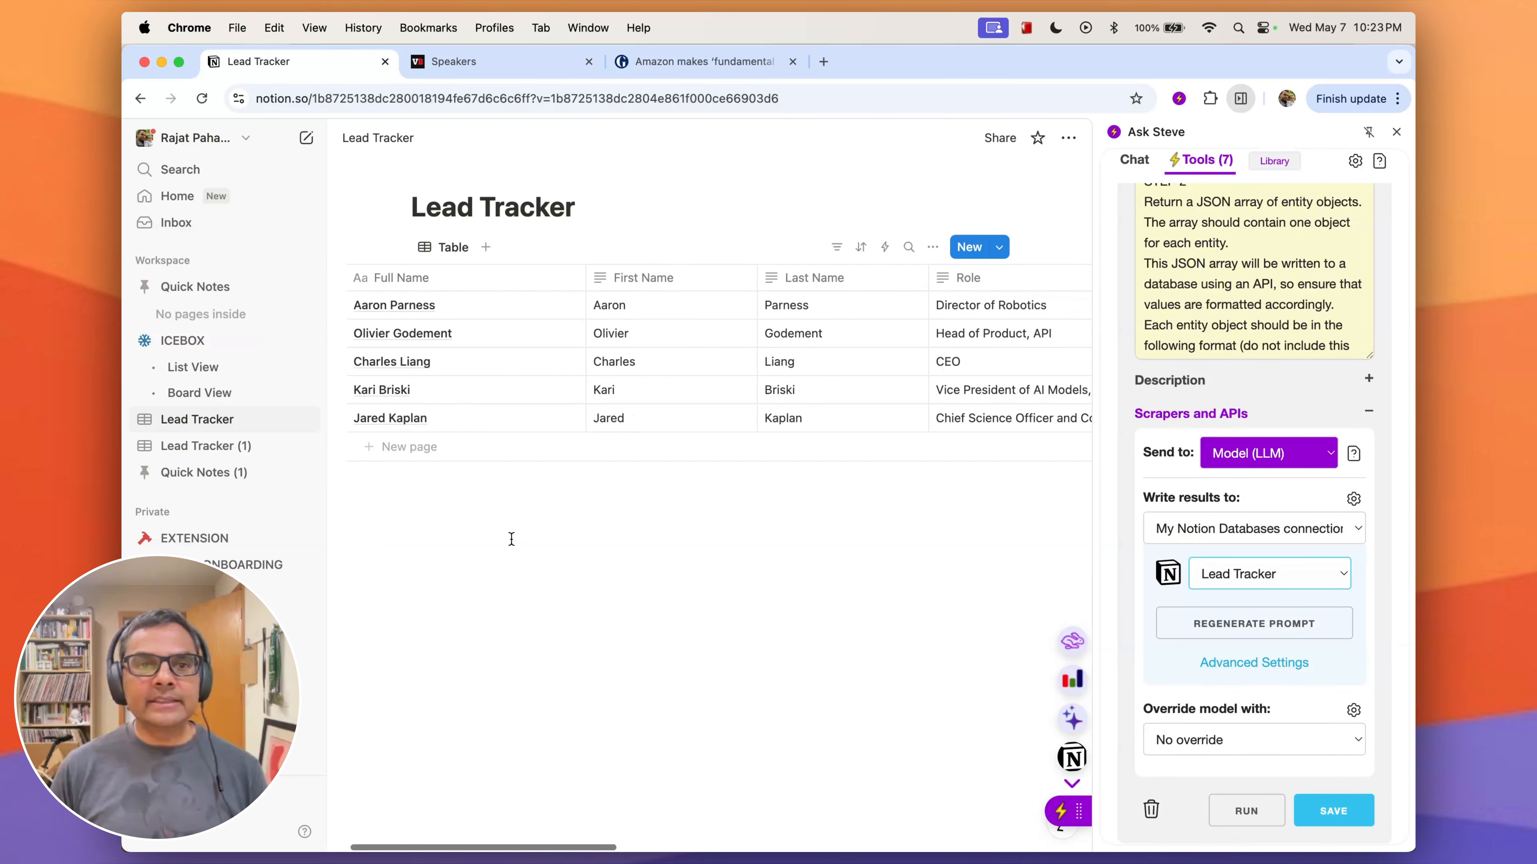
{"action": "scroll", "coordinate": [511, 539], "scroll_direction": "left", "scroll_amount": 2}
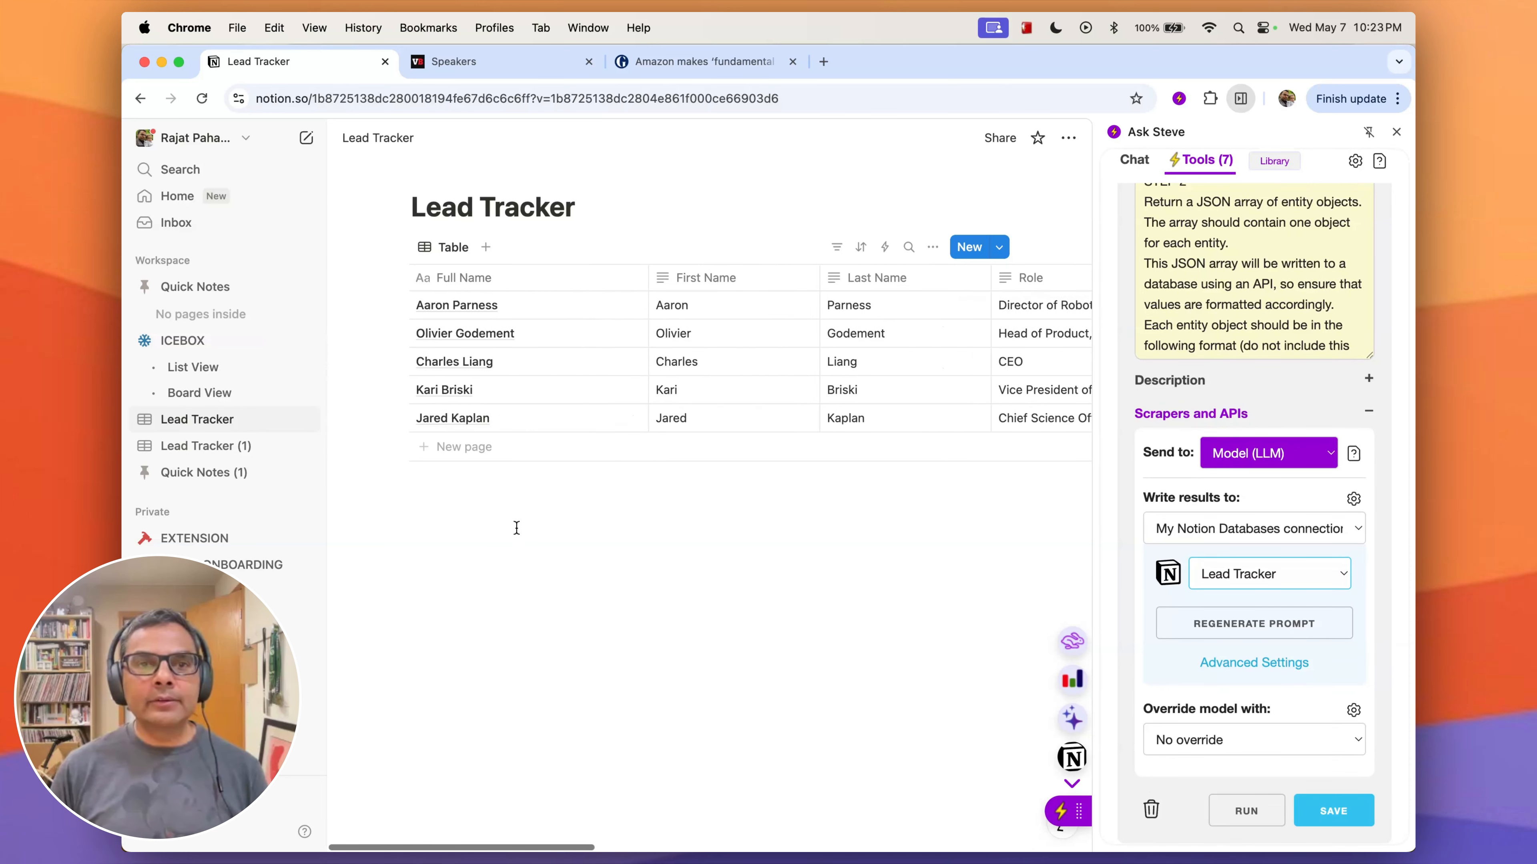
- Scrape the Anthropic speaker from the VB Transform Speakers page into Lead Tracker again and delete the older duplicate row
{"action": "left_click", "coordinate": [472, 67]}
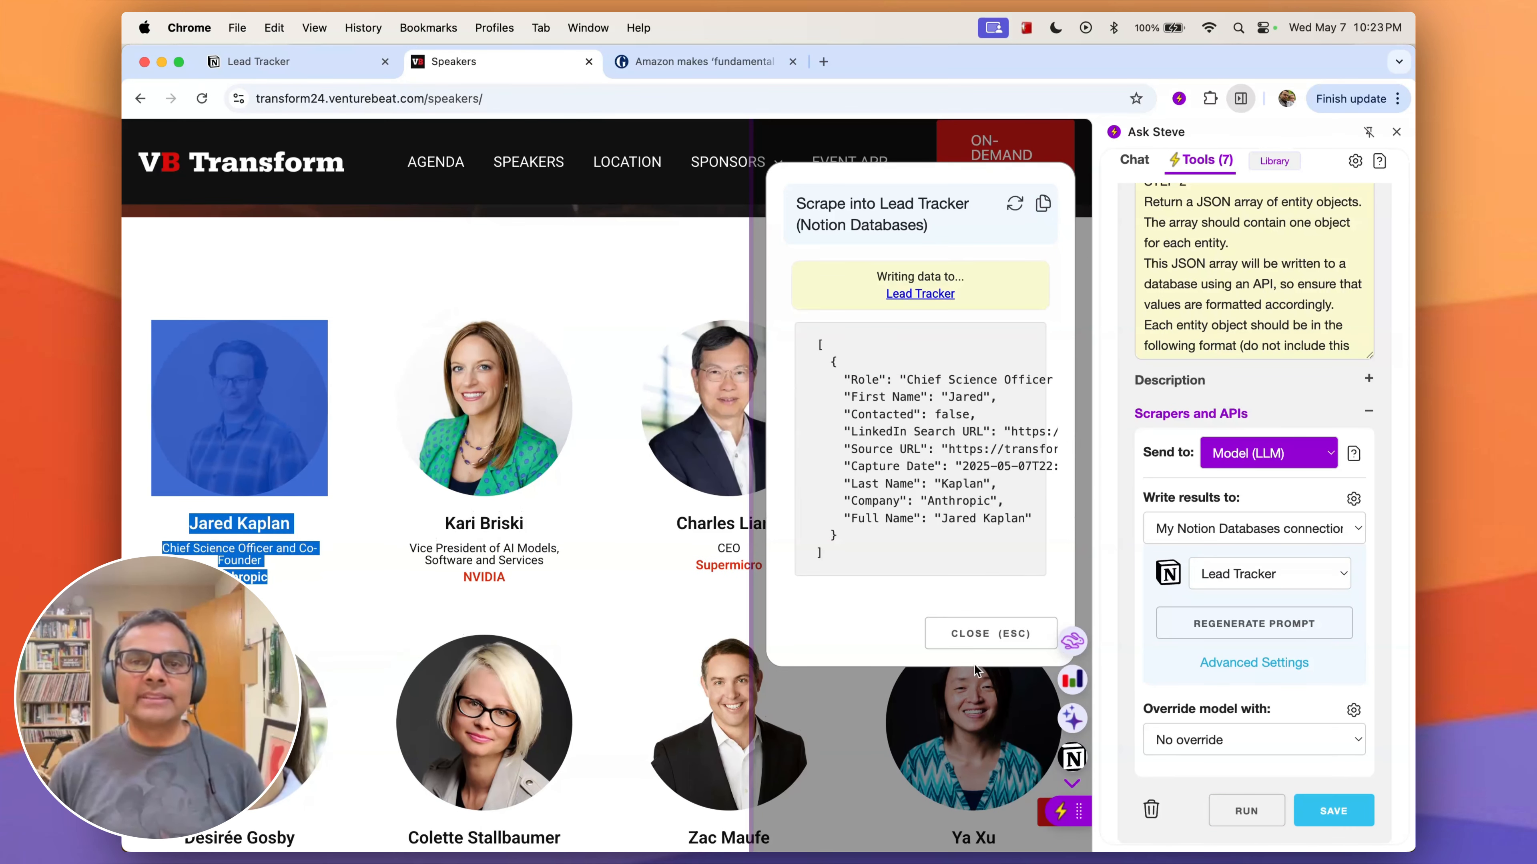
{"action": "scroll", "coordinate": [974, 663], "scroll_direction": "up", "scroll_amount": 1}
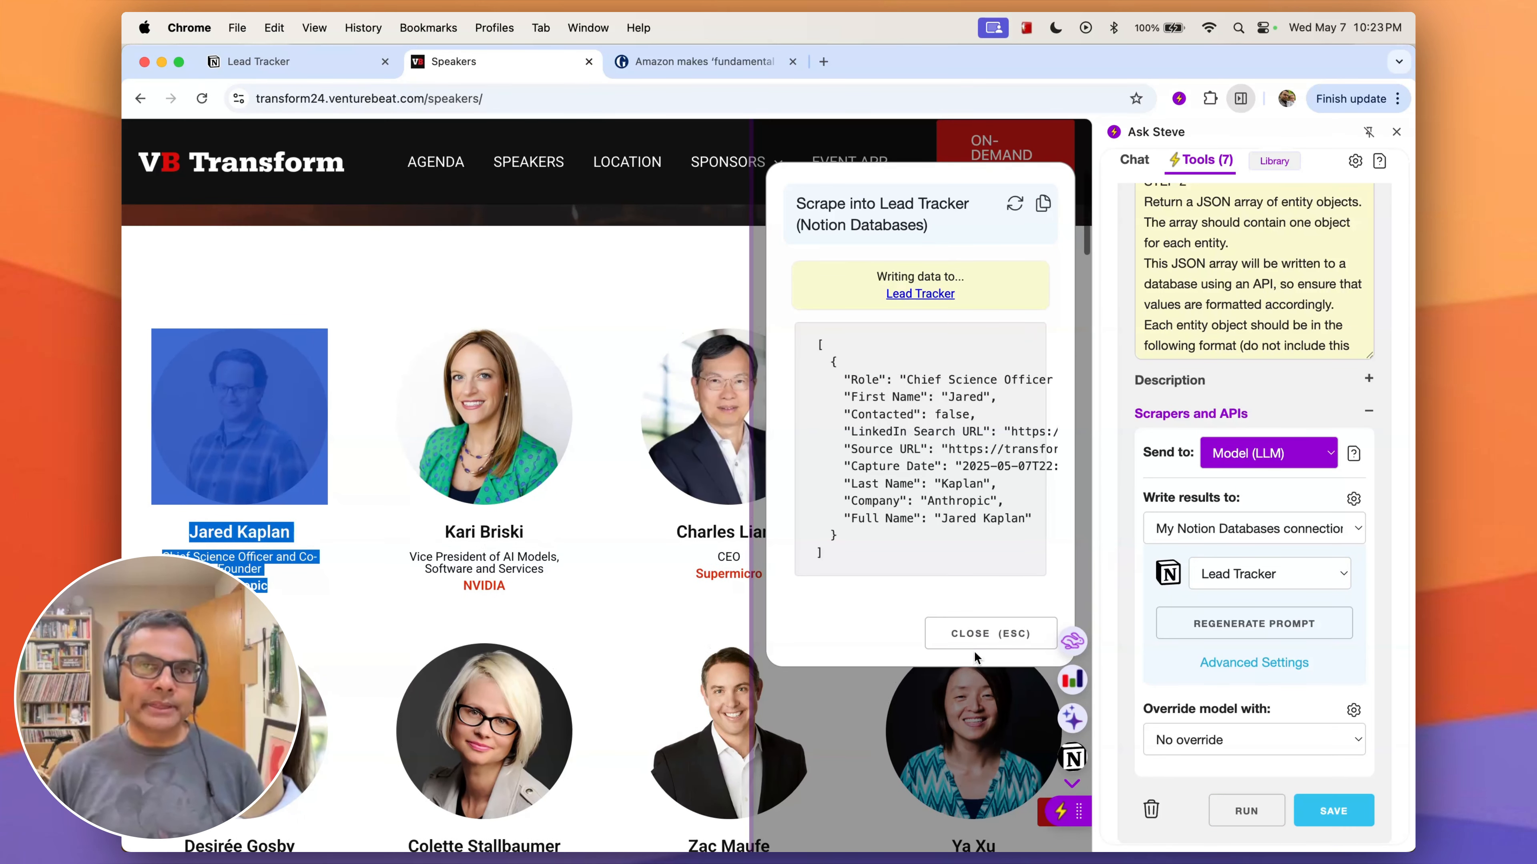
{"action": "left_click", "coordinate": [297, 62]}
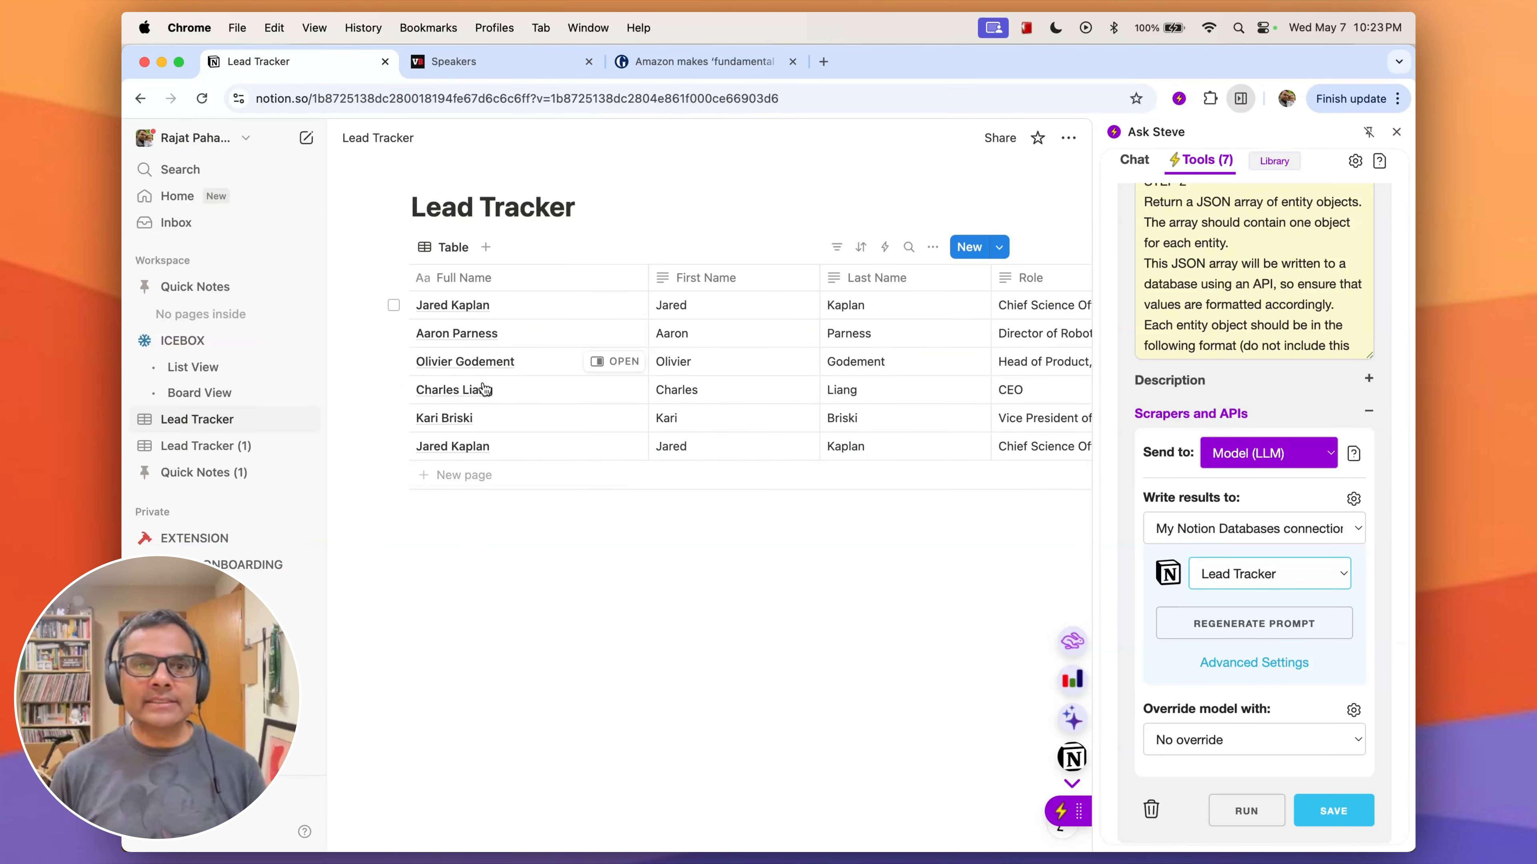
{"action": "right_click", "coordinate": [453, 447]}
{"action": "left_click", "coordinate": [545, 603]}
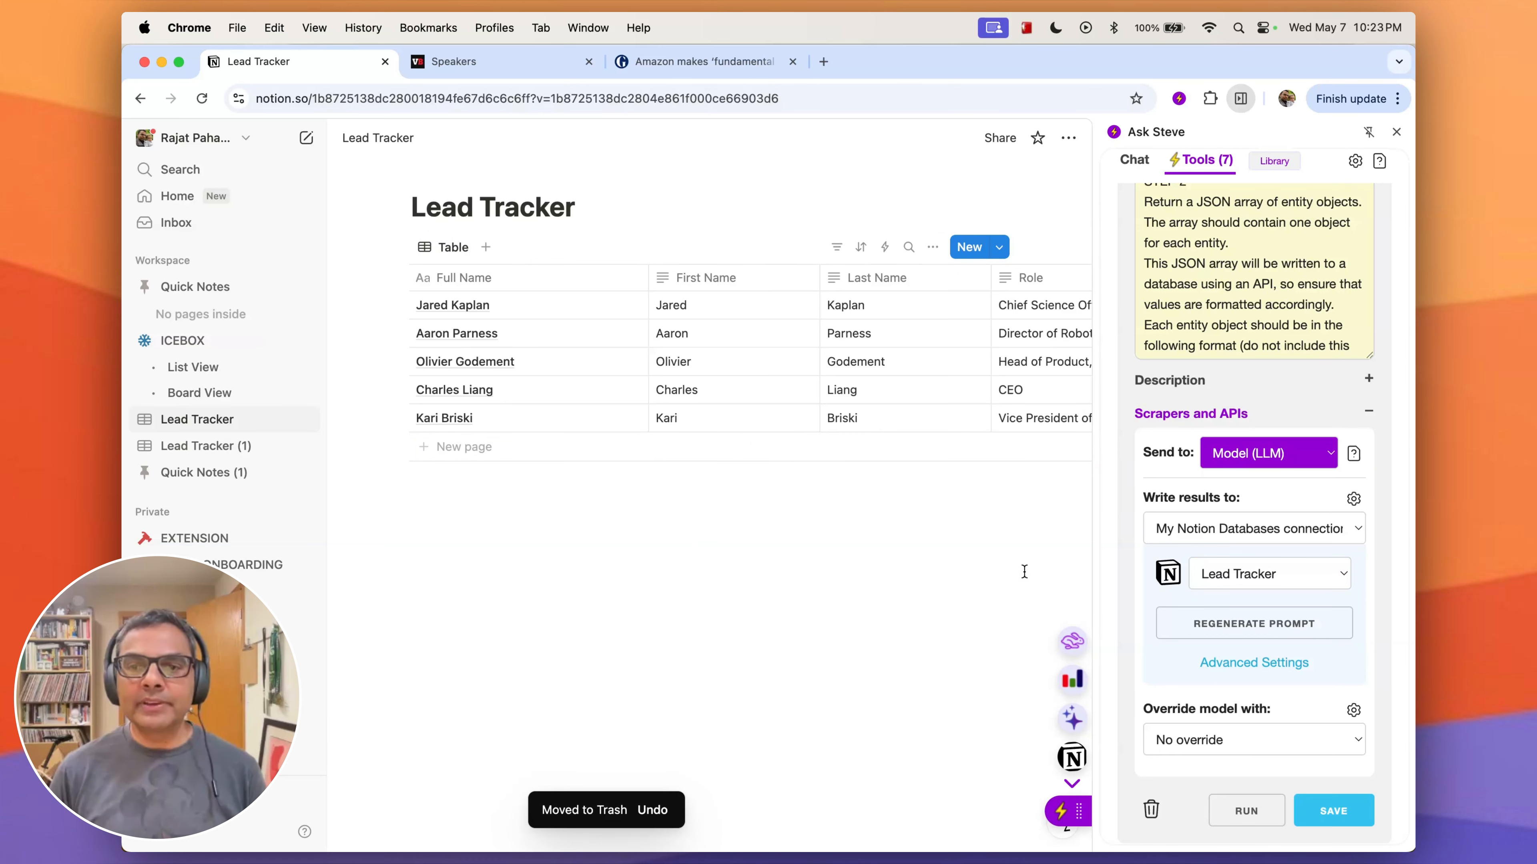
- Set the scraper's advanced settings to Skip Duplicates, matching on Company, First Name and Last Name
{"action": "scroll", "coordinate": [1254, 662], "scroll_direction": "down", "scroll_amount": 1}
{"action": "left_click", "coordinate": [1254, 662]}
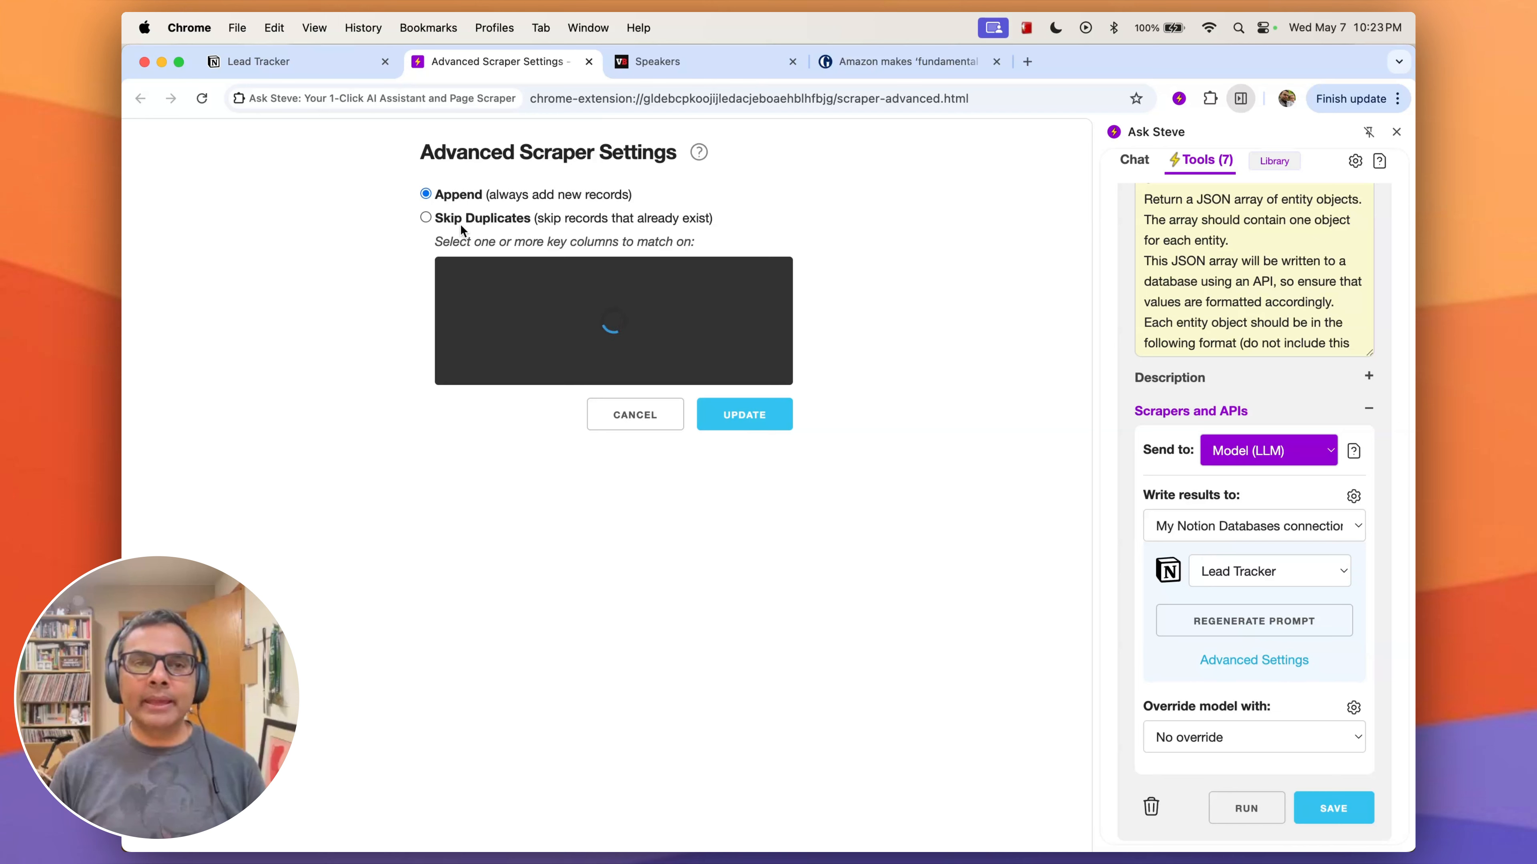
{"action": "left_click", "coordinate": [425, 219]}
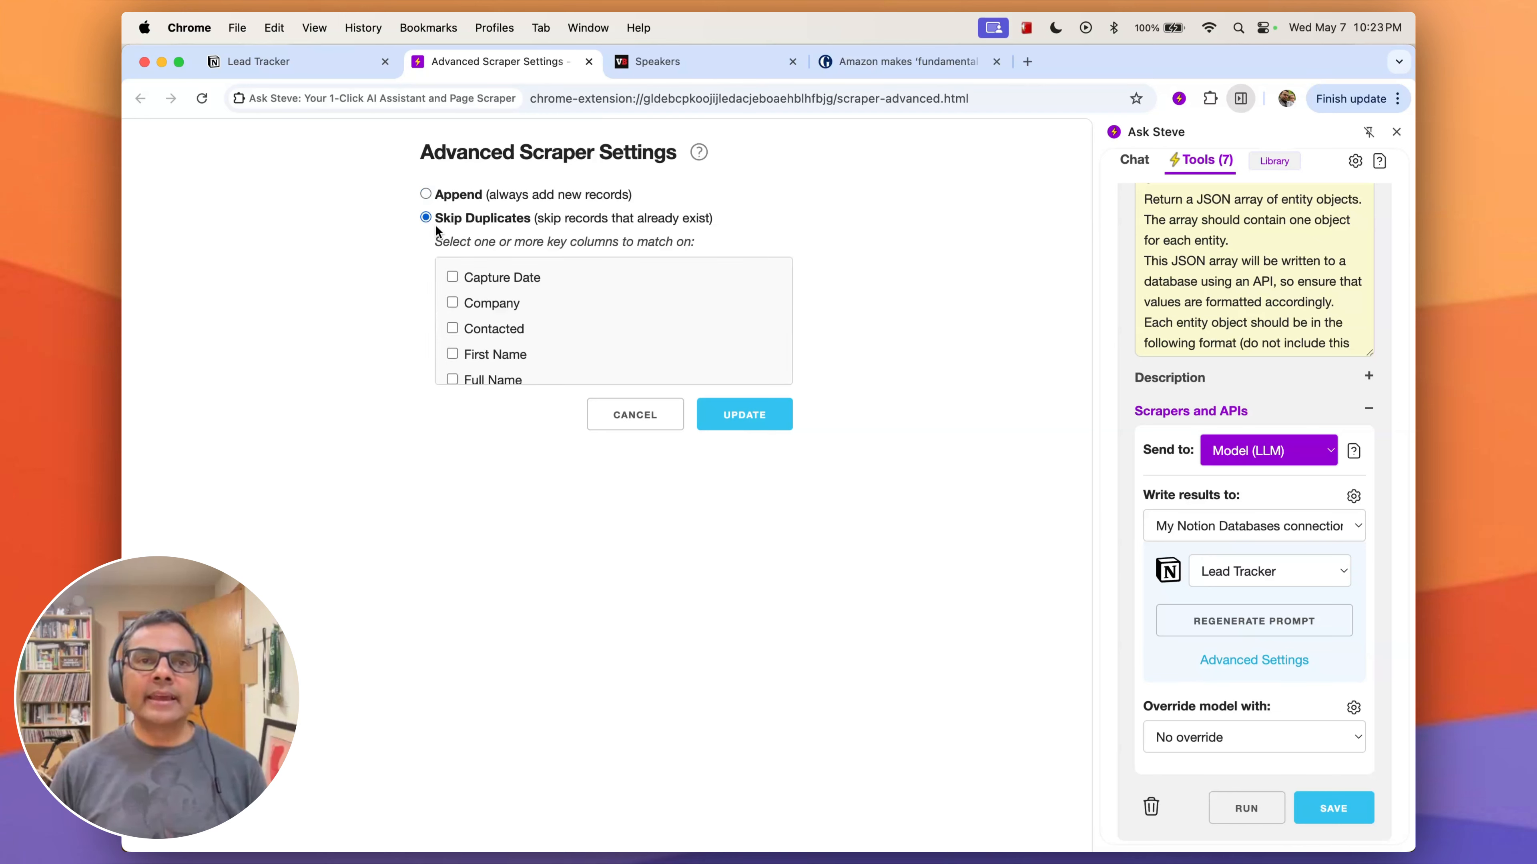
{"action": "left_click", "coordinate": [452, 355]}
{"action": "scroll", "coordinate": [478, 354], "scroll_direction": "down", "scroll_amount": 2}
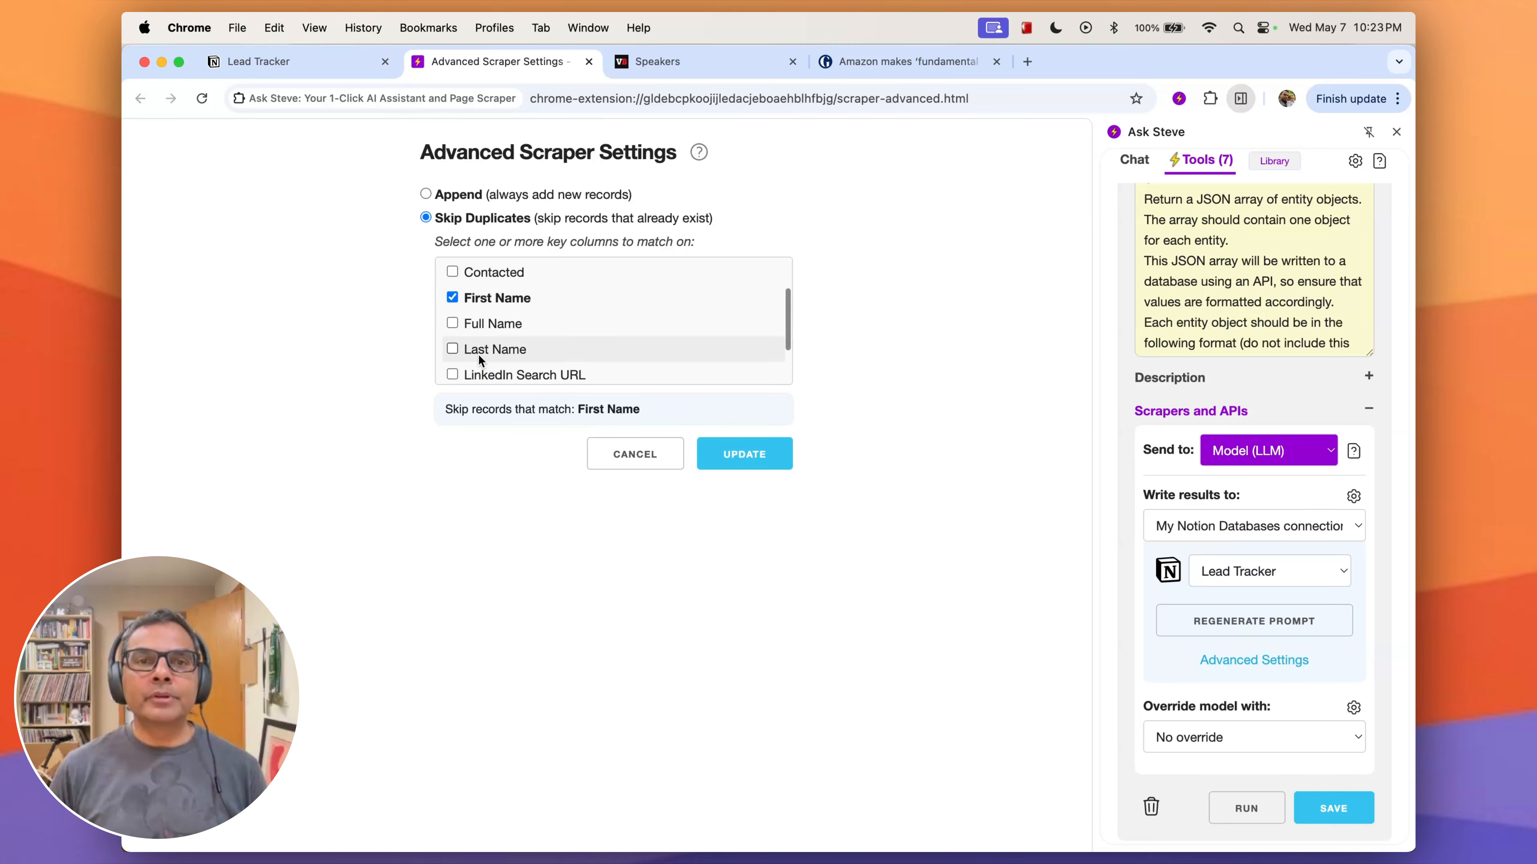
{"action": "left_click", "coordinate": [451, 350]}
{"action": "scroll", "coordinate": [508, 344], "scroll_direction": "up", "scroll_amount": 2}
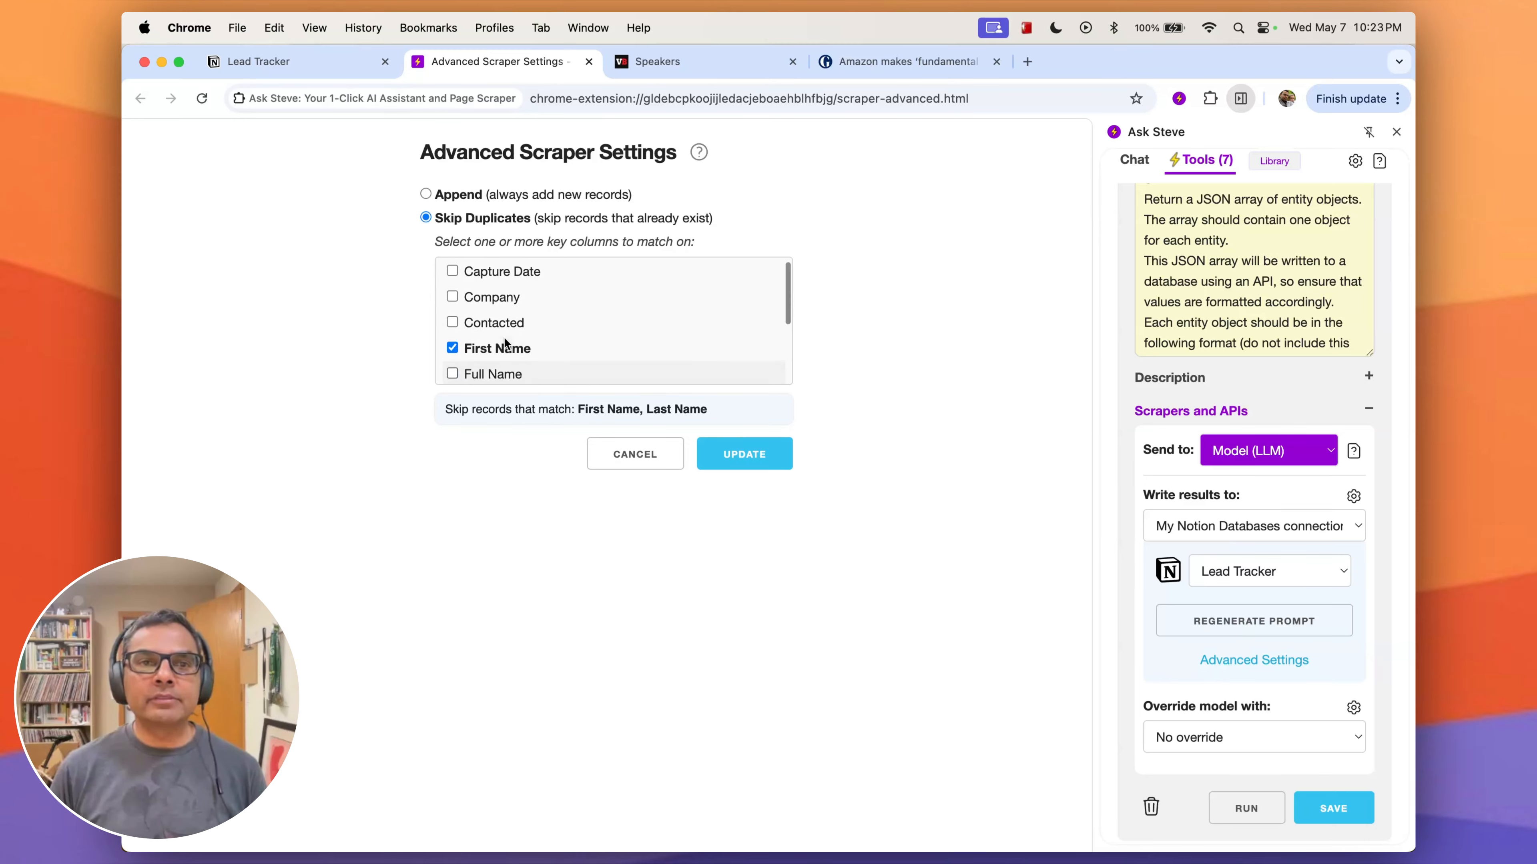
{"action": "left_click", "coordinate": [451, 304]}
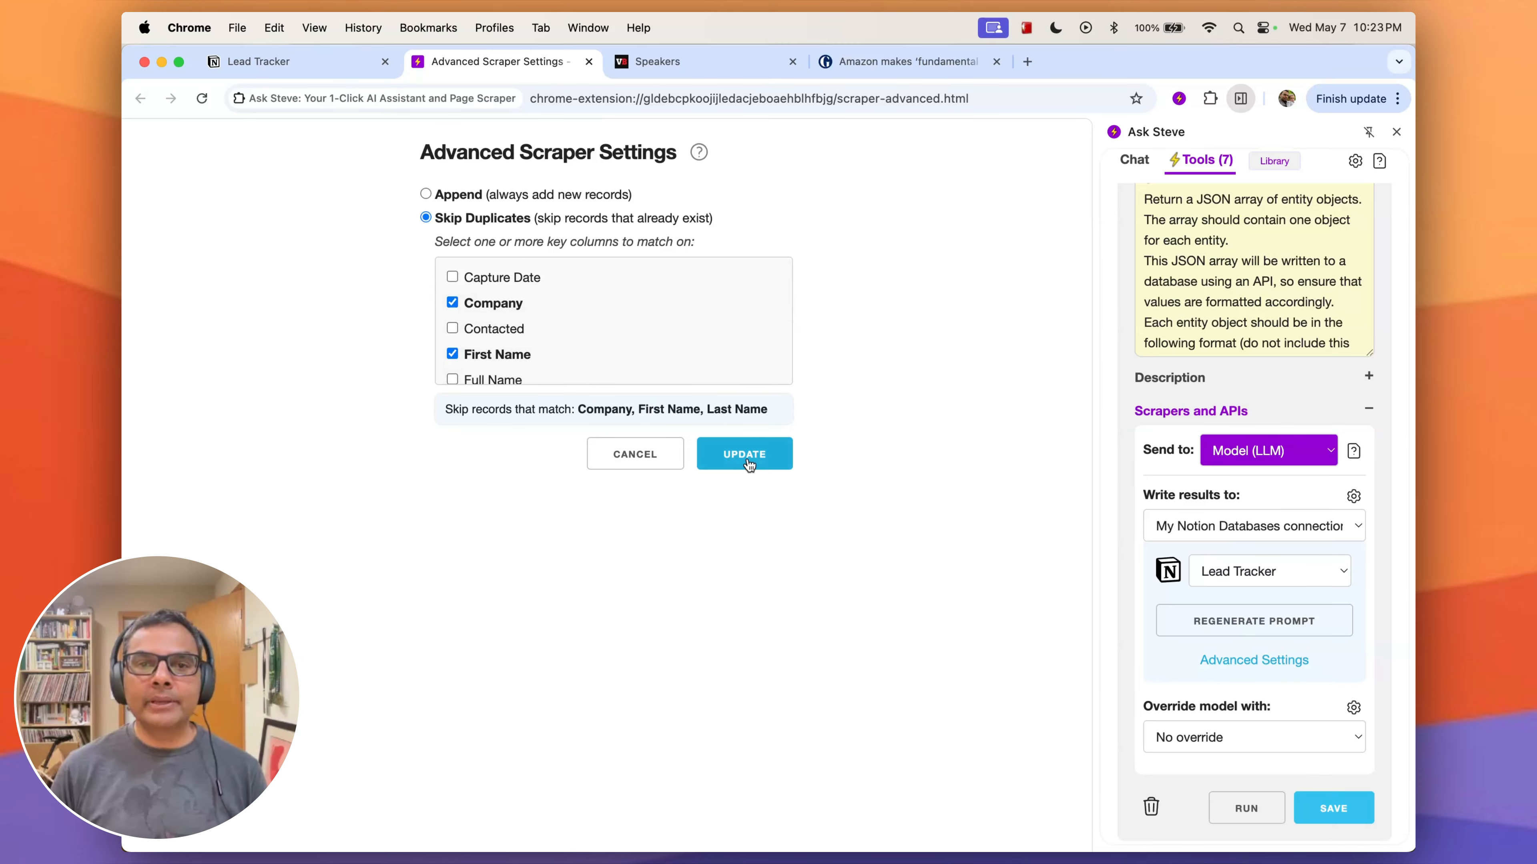
{"action": "left_click", "coordinate": [734, 463]}
{"action": "left_click", "coordinate": [1207, 572]}
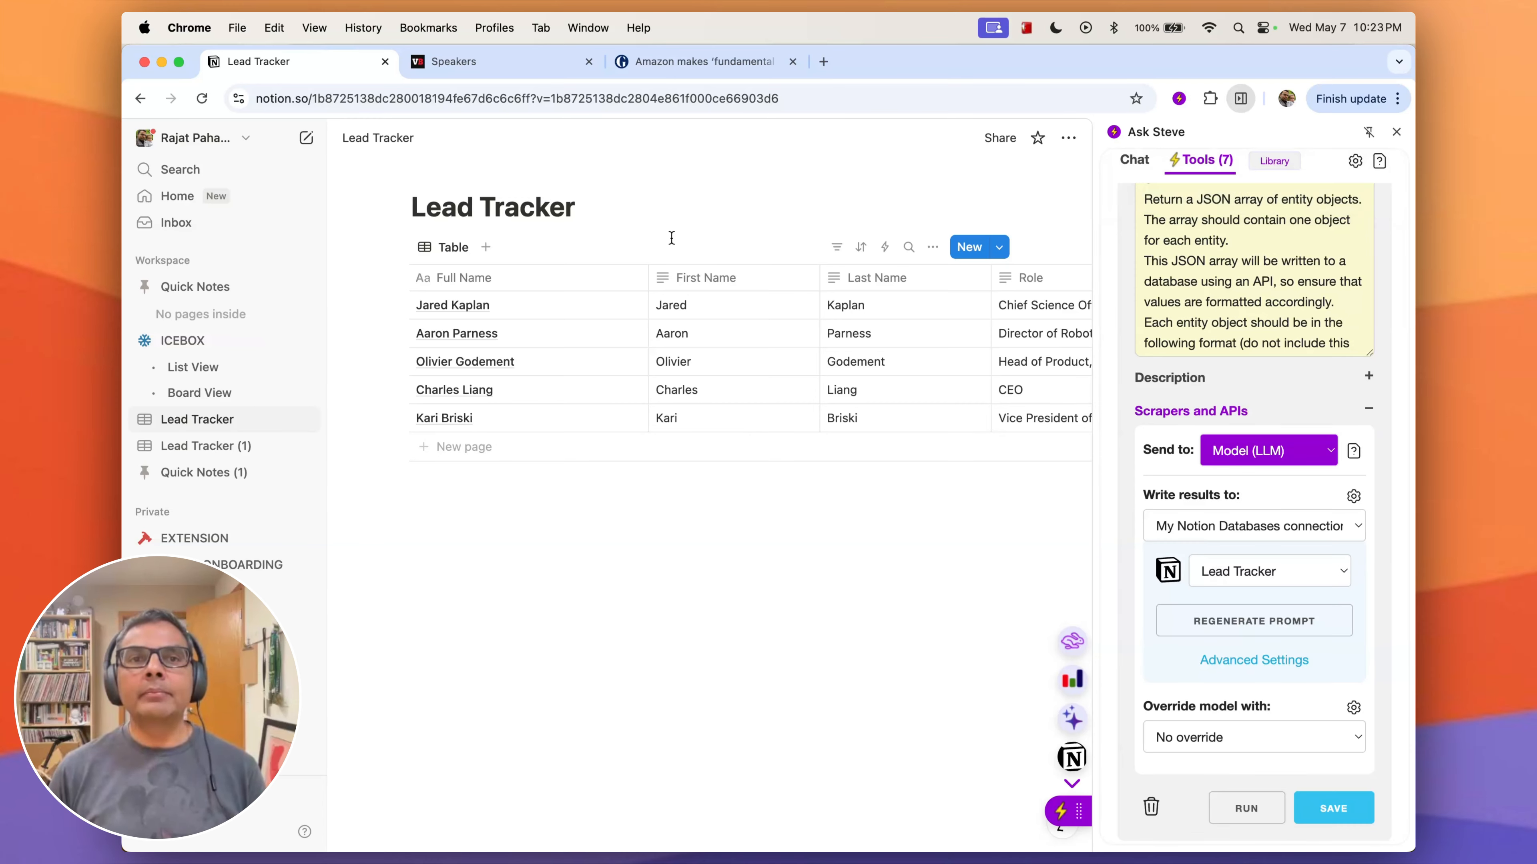
- Rerun the Lead Tracker scrape on the Anthropic speaker to test duplicate skipping and check the rows in the table
{"action": "left_click", "coordinate": [454, 61]}
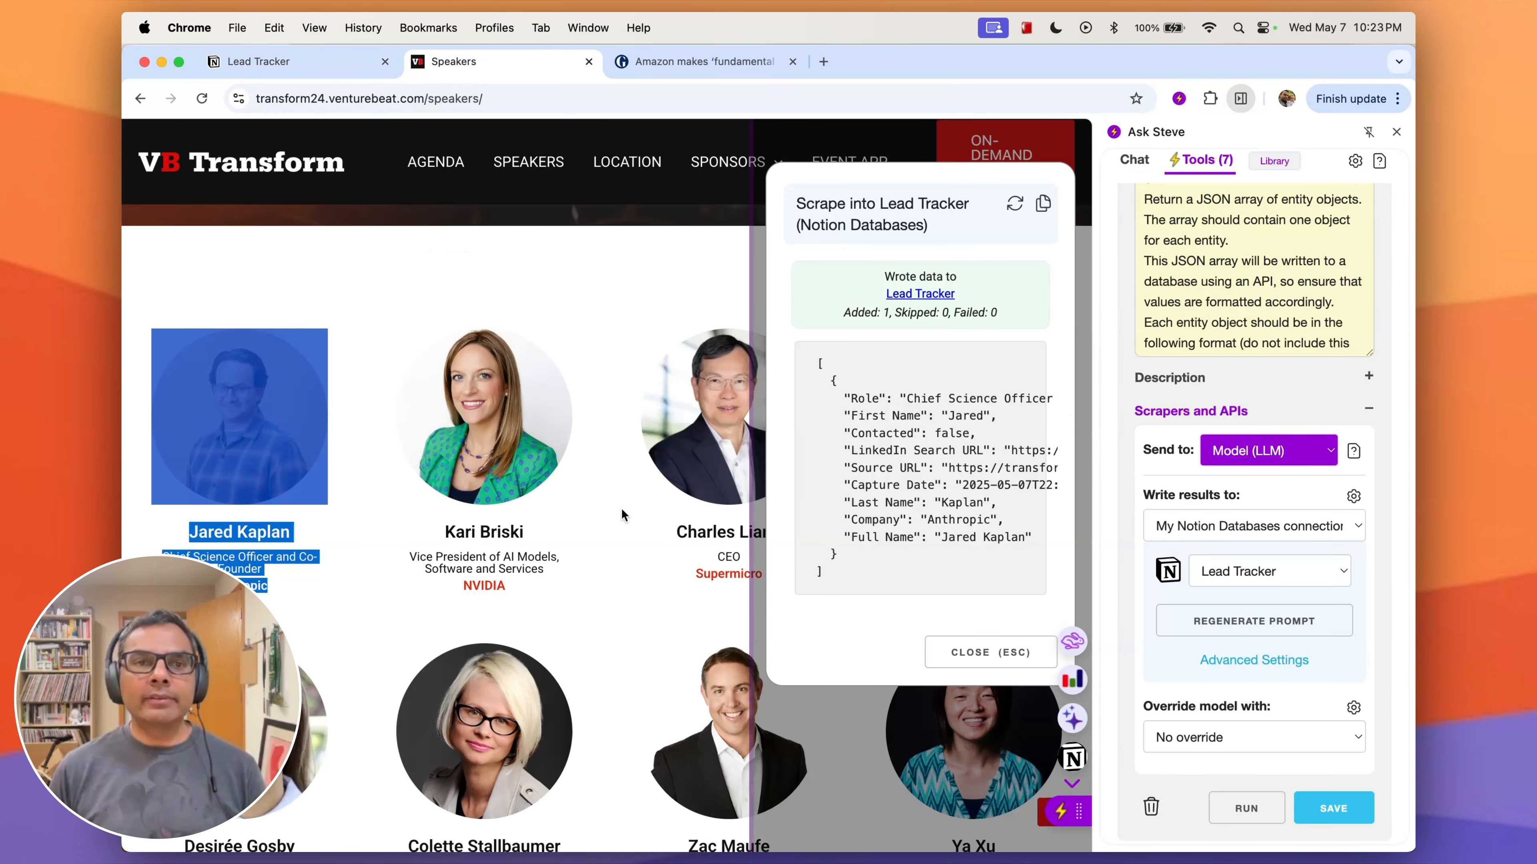
{"action": "left_click", "coordinate": [1072, 757]}
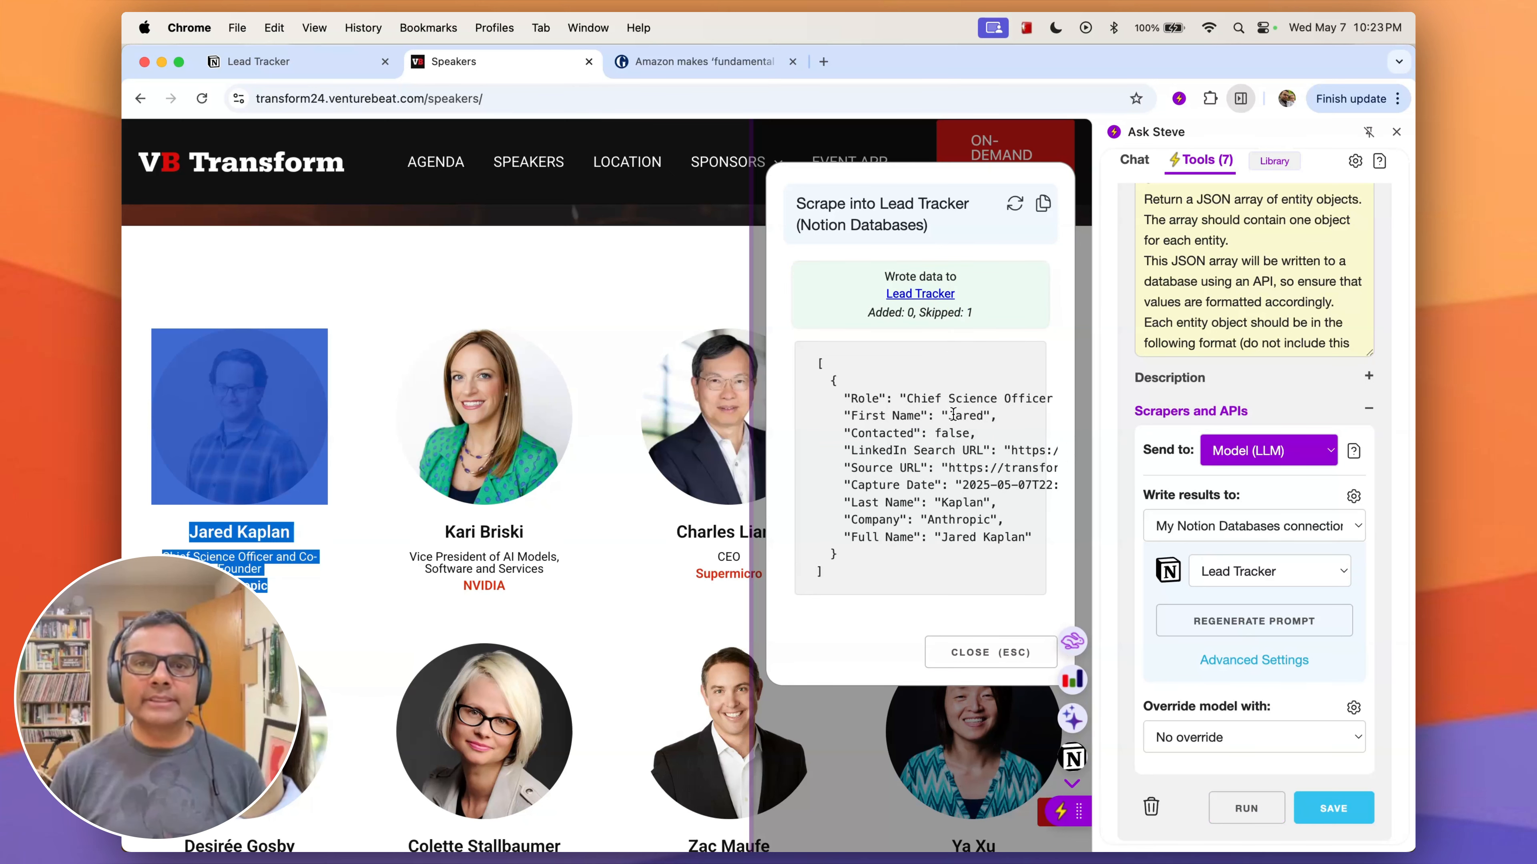
{"action": "left_click", "coordinate": [327, 65]}
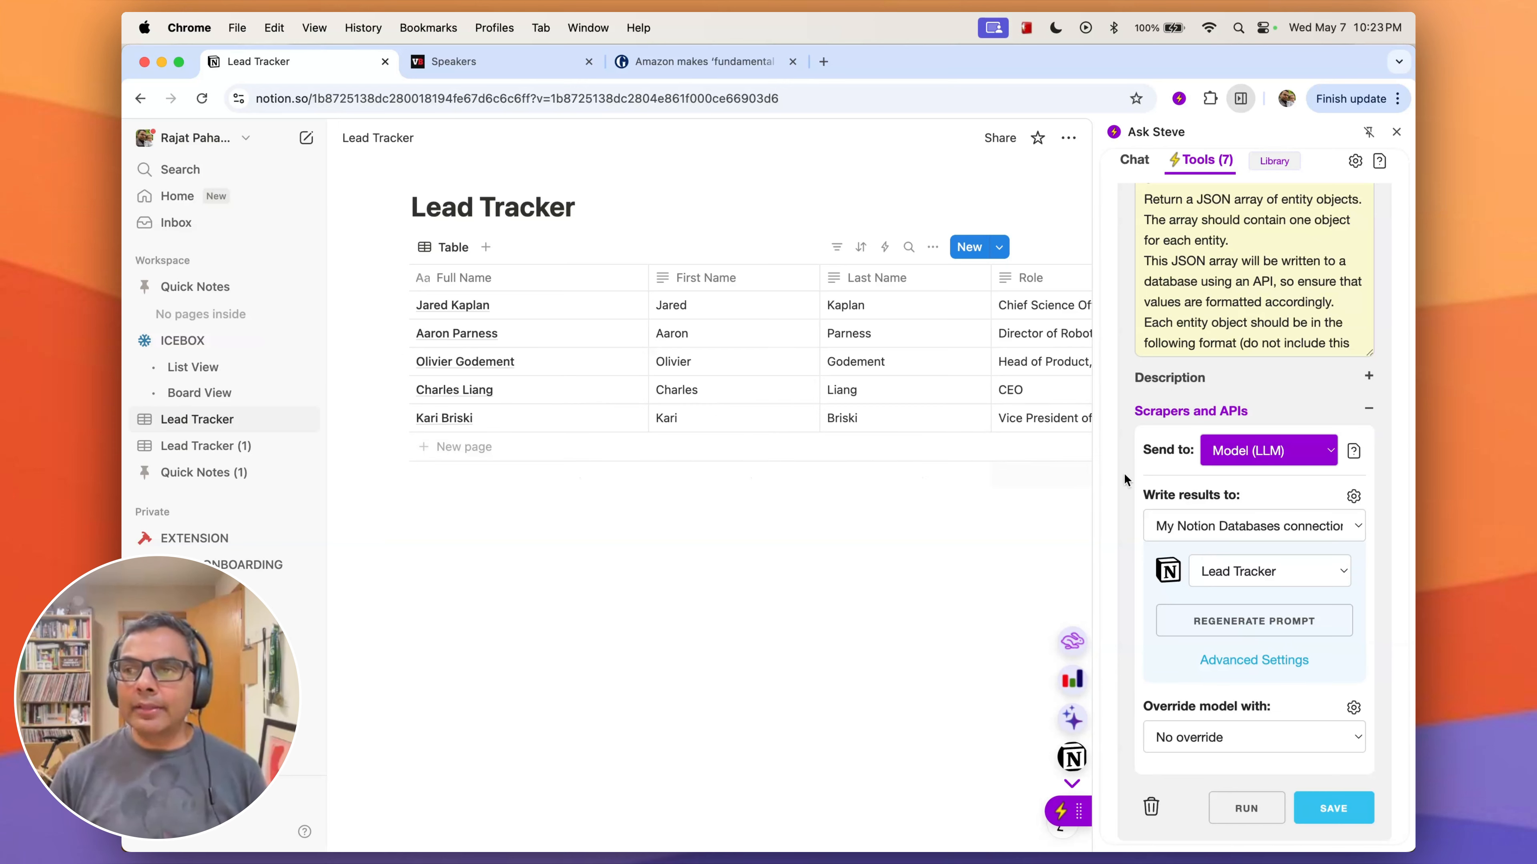
{"action": "scroll", "coordinate": [1219, 503], "scroll_direction": "up", "scroll_amount": 8}
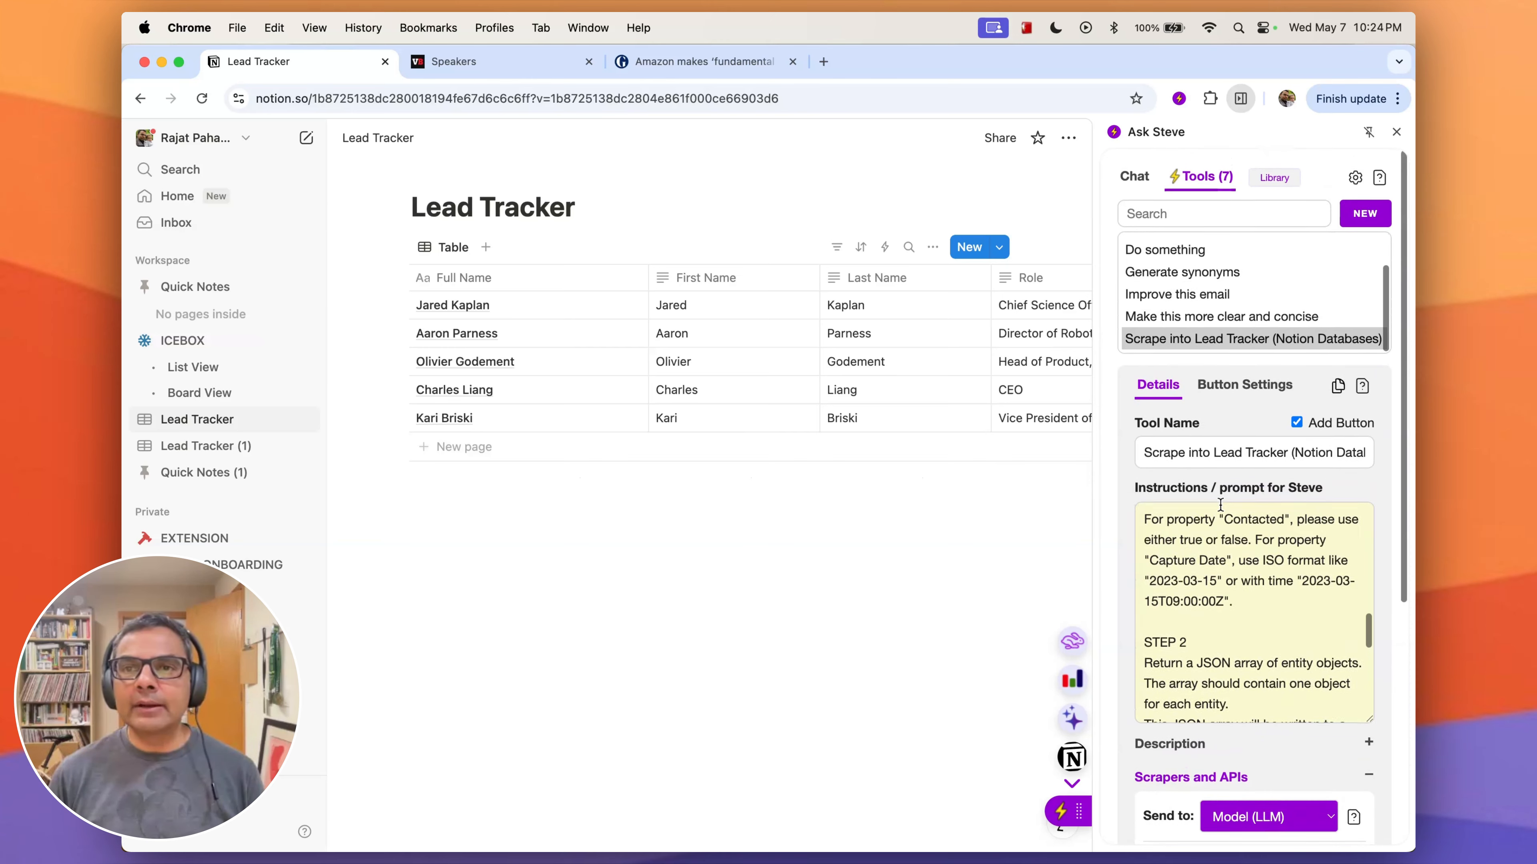
- Open the Connections management page from the tool's write-results settings and review the services available for a new connection without creating one
{"action": "scroll", "coordinate": [1219, 503], "scroll_direction": "down", "scroll_amount": 10}
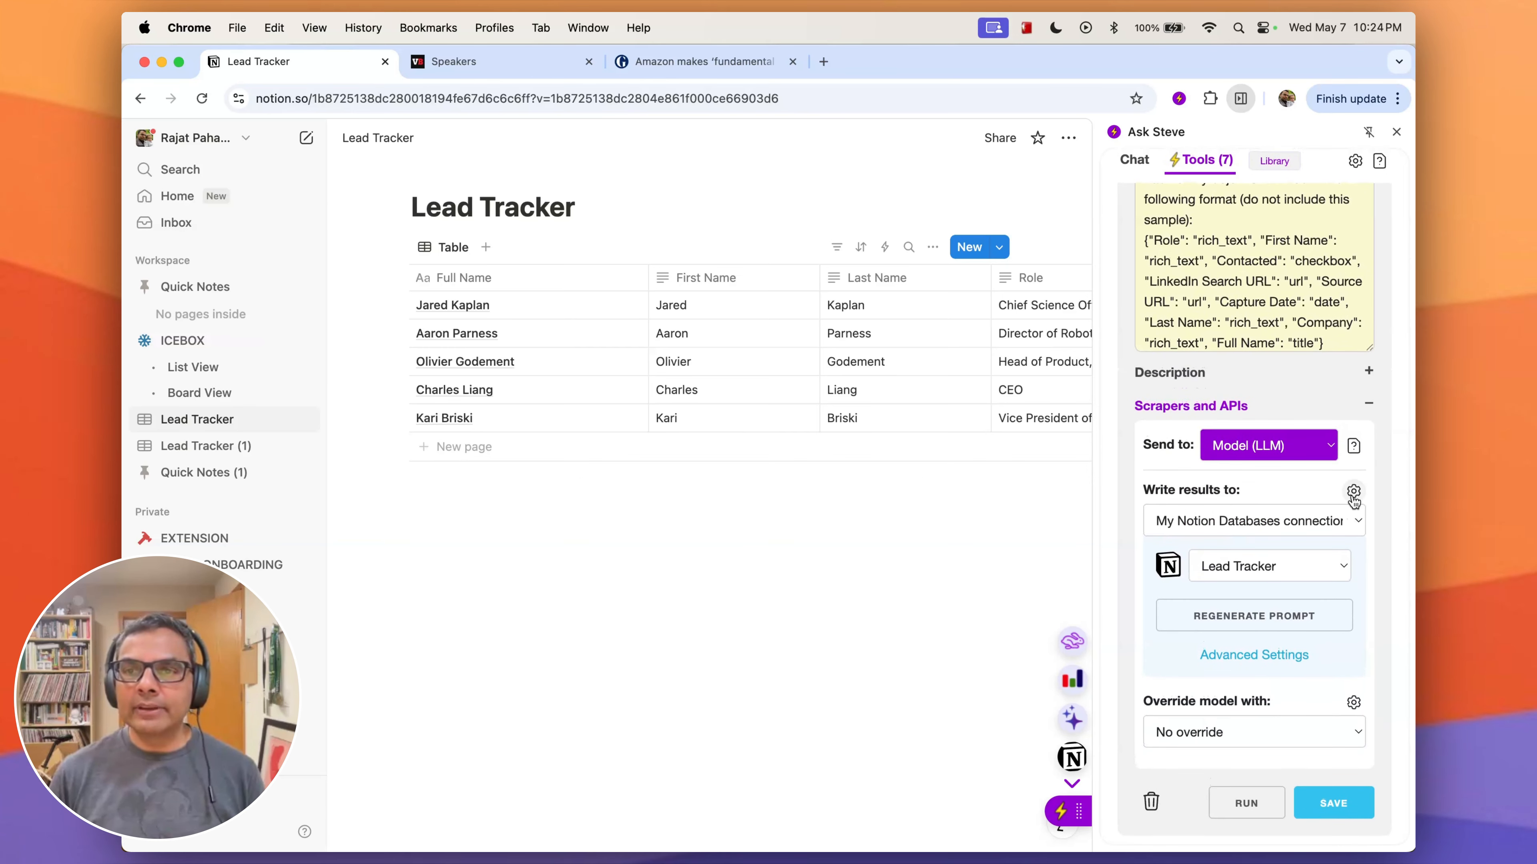
{"action": "left_click", "coordinate": [1354, 492]}
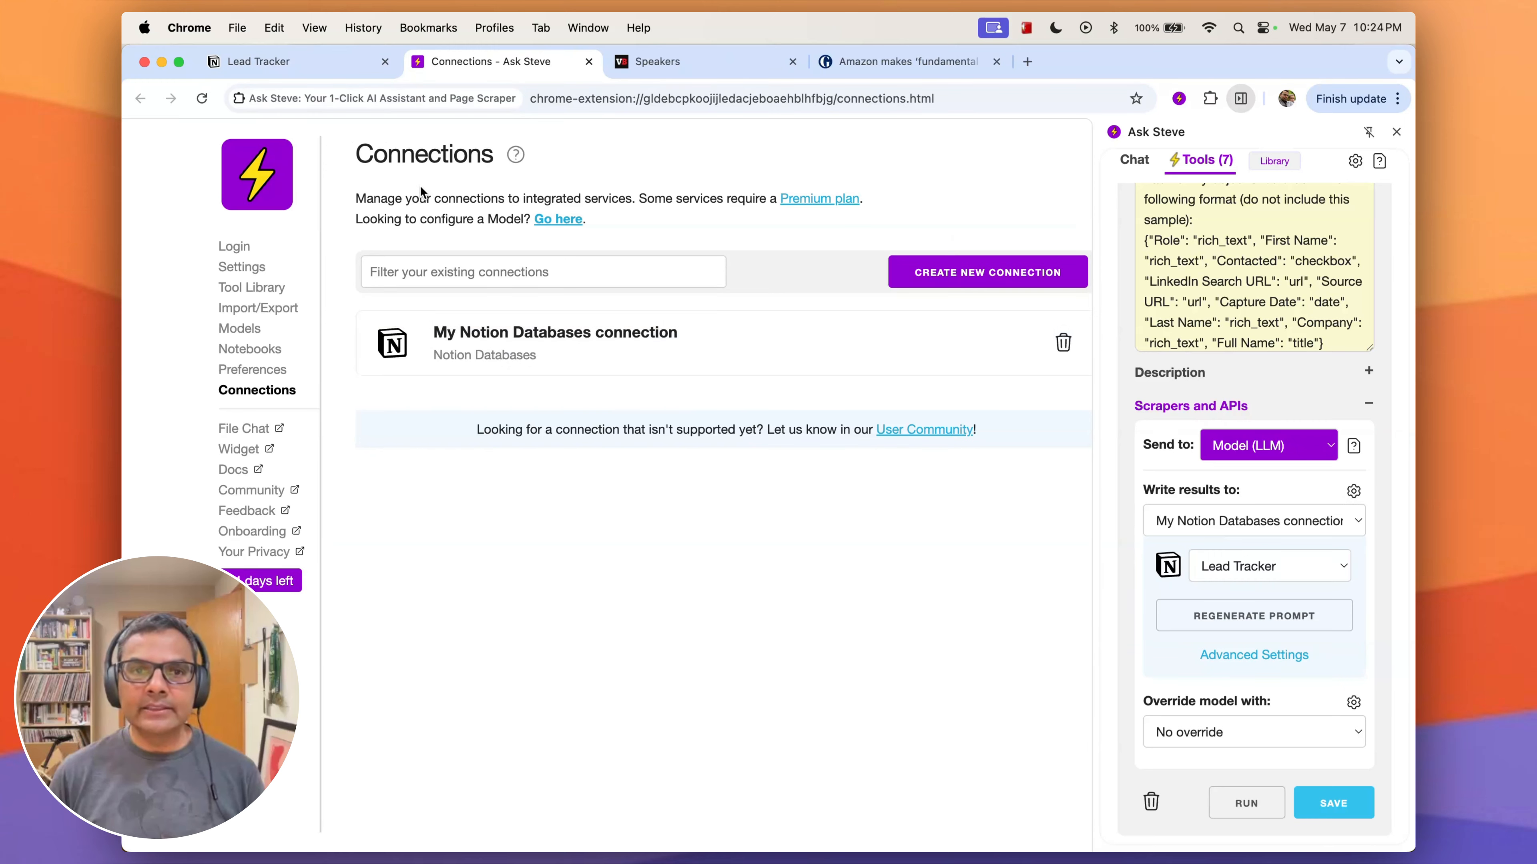
{"action": "left_click", "coordinate": [937, 291]}
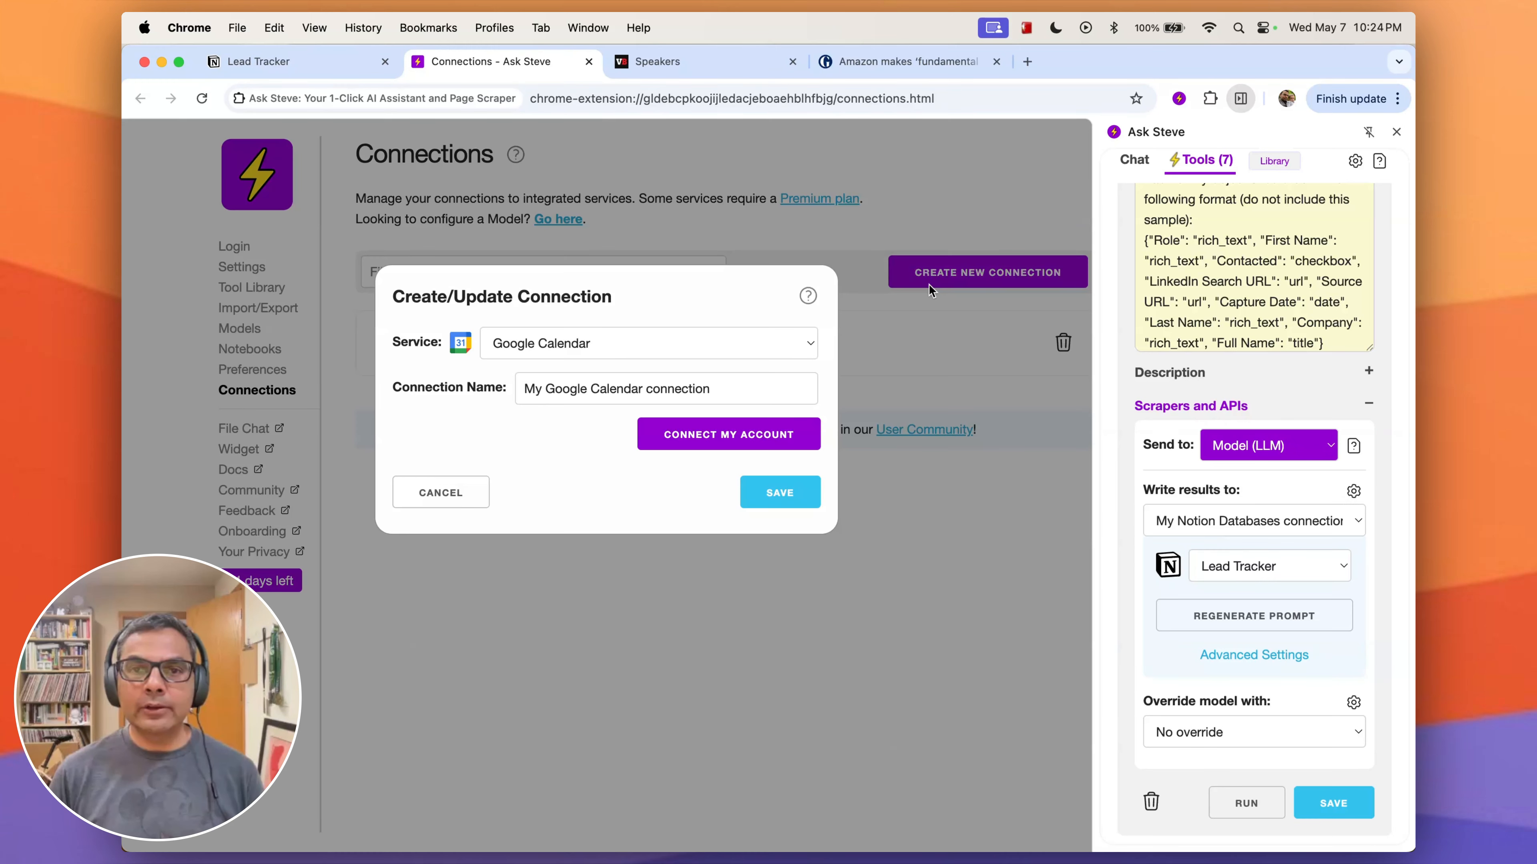
{"action": "left_click", "coordinate": [745, 348]}
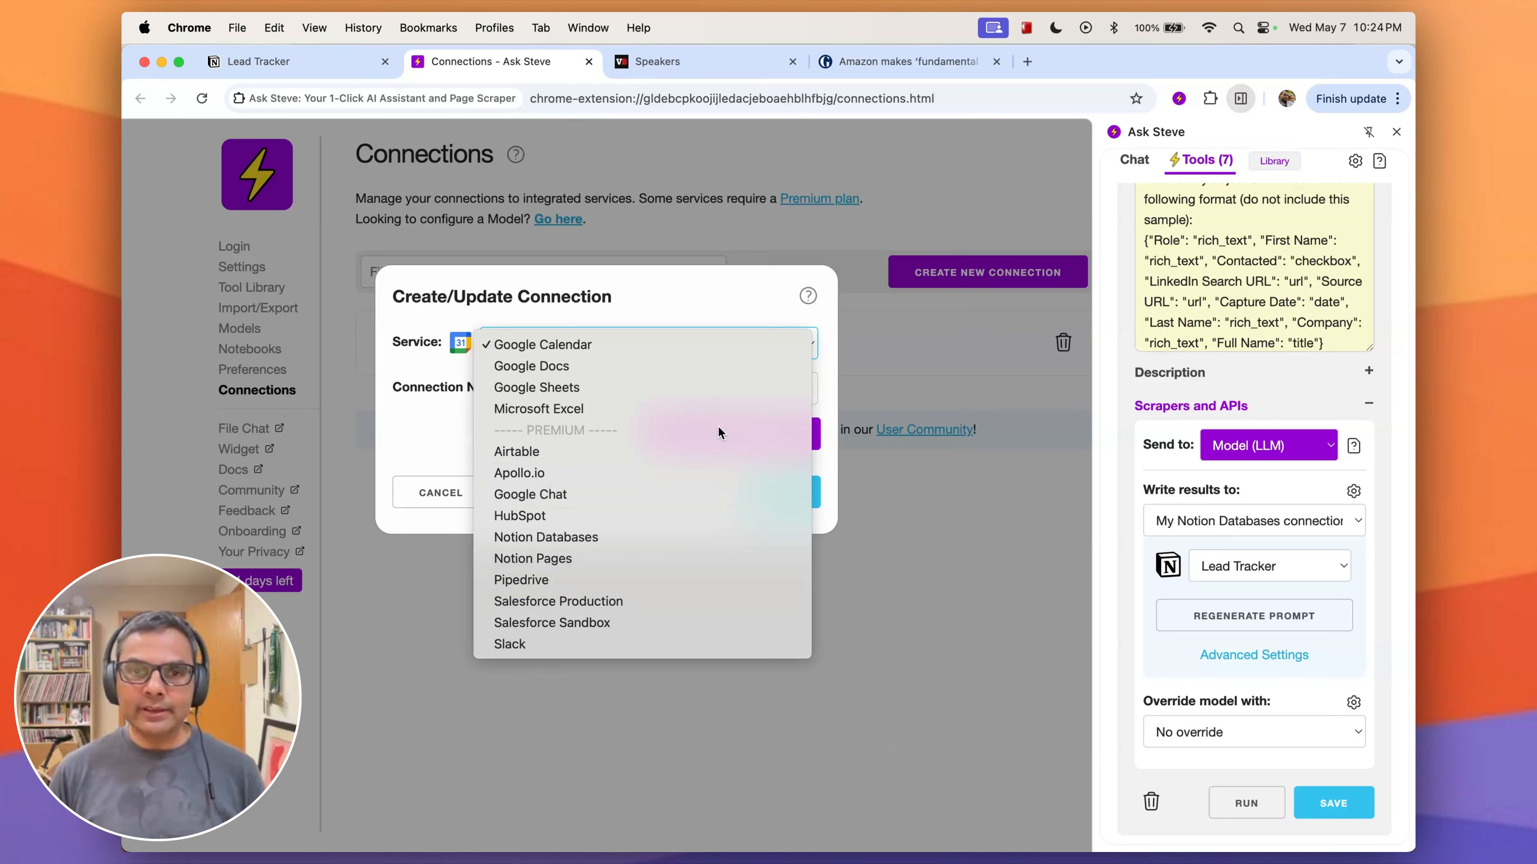
{"action": "left_click", "coordinate": [446, 482]}
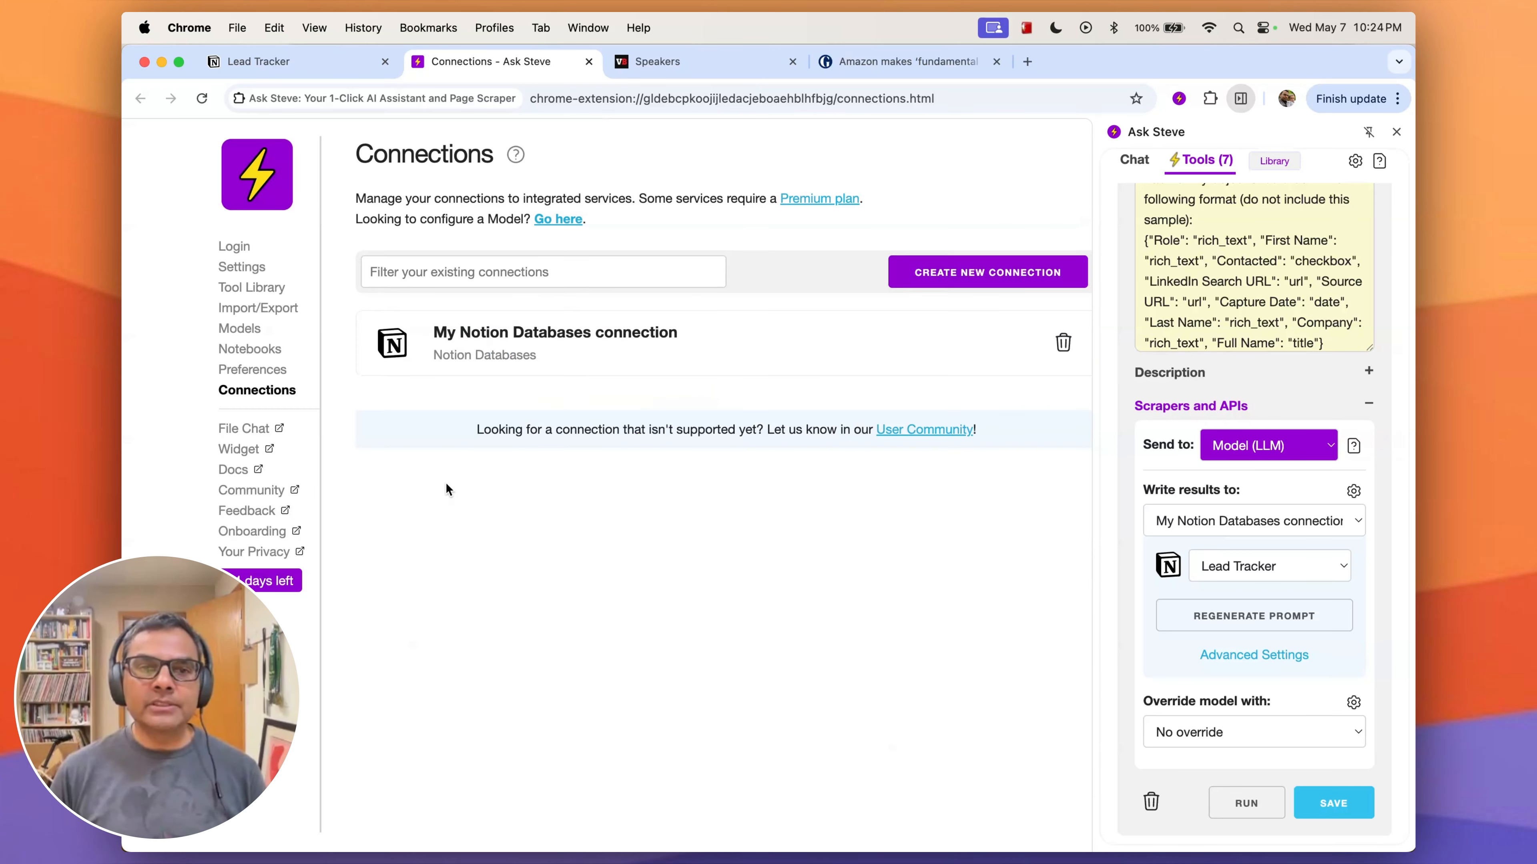
- Inspect the details of the existing My Notion Databases connection and close them without saving, leaving the connections list on view
{"action": "left_click", "coordinate": [717, 353]}
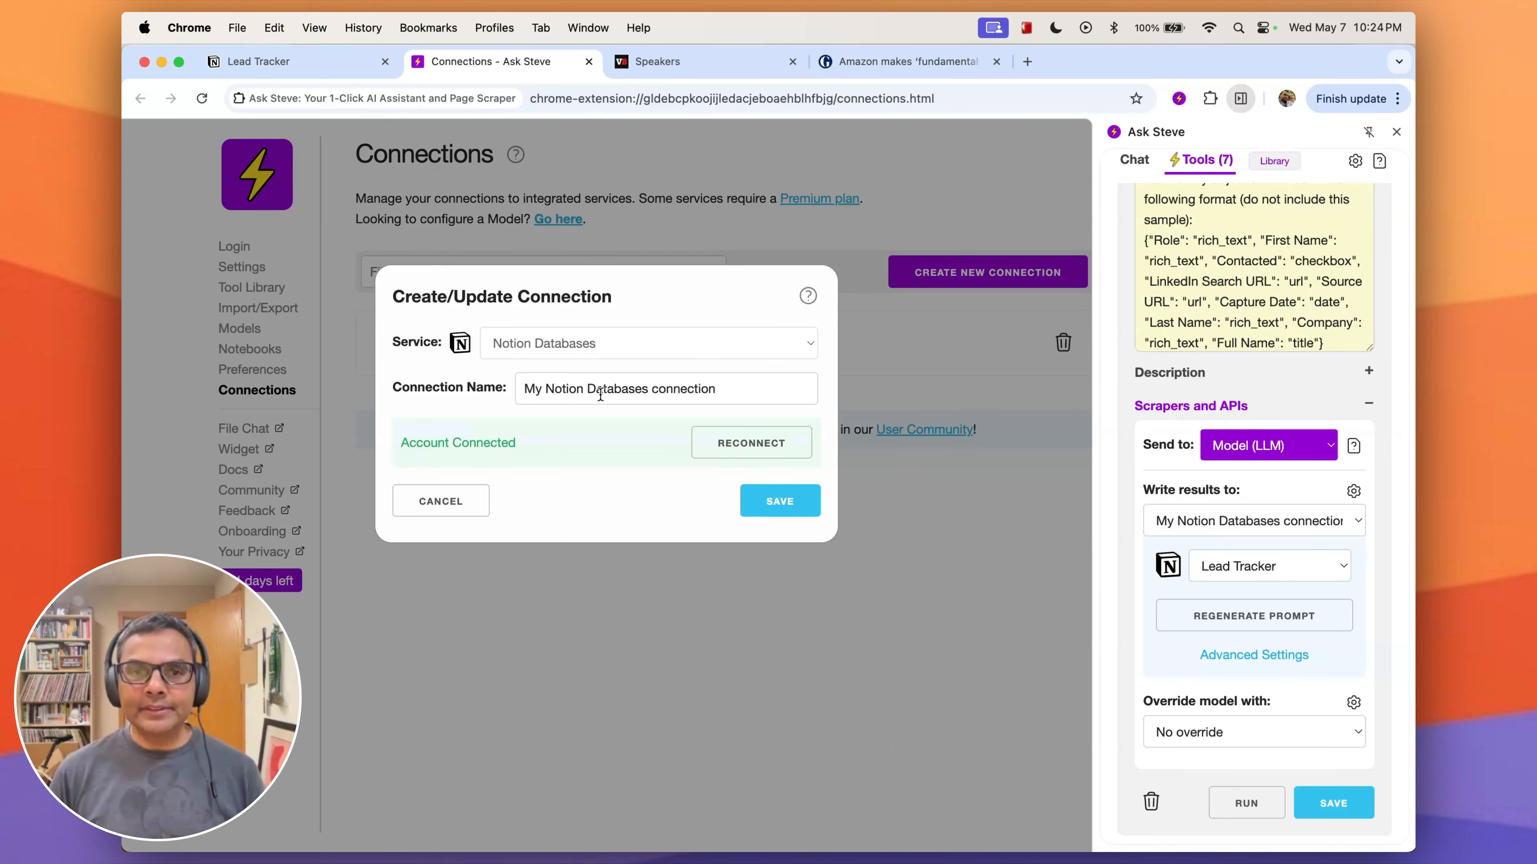
{"action": "left_click", "coordinate": [441, 501]}
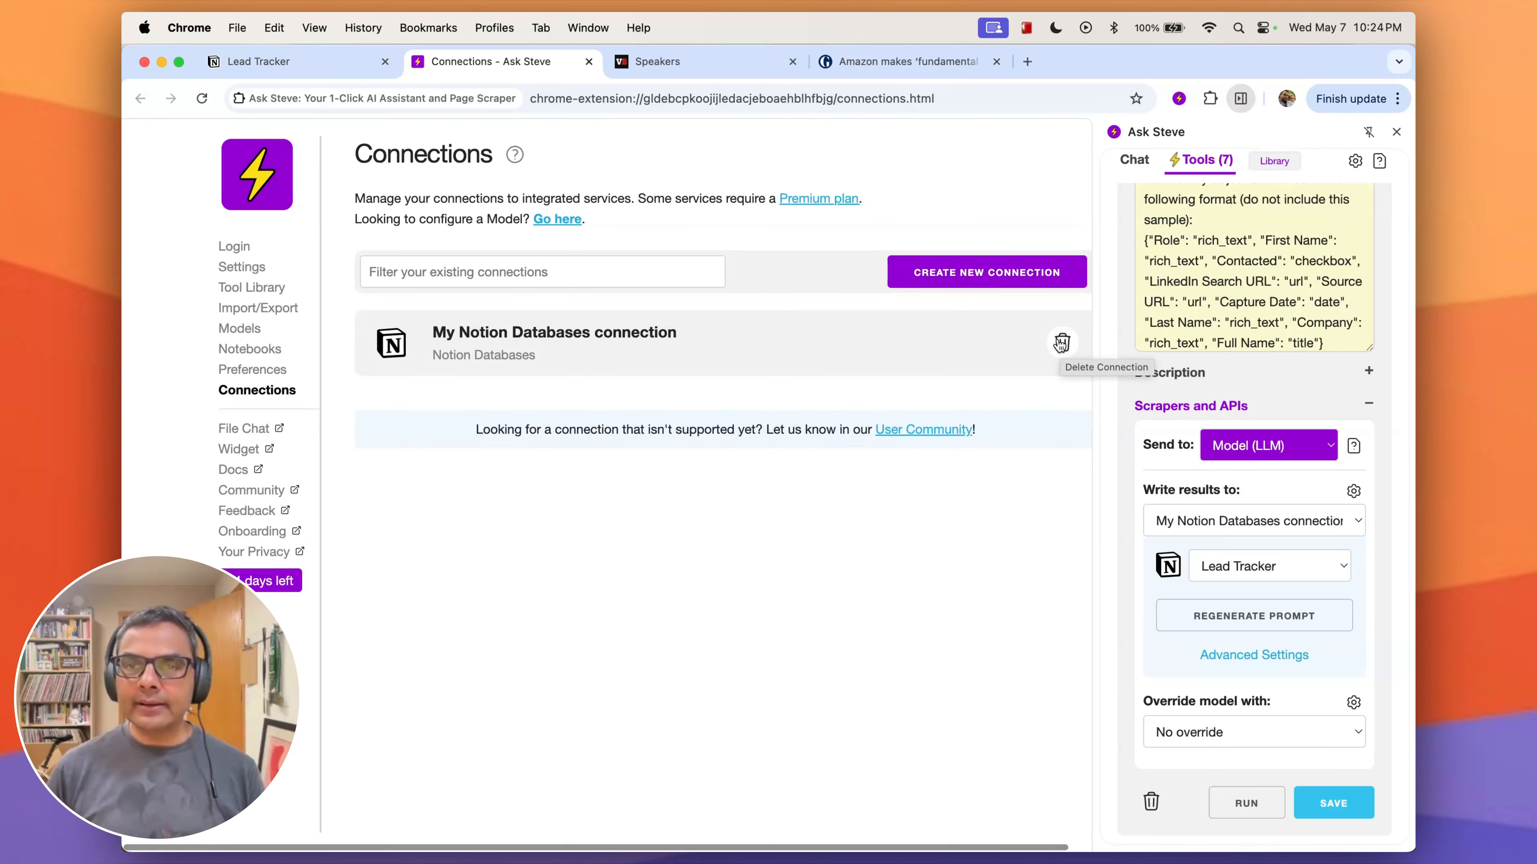
{"action": "scroll", "coordinate": [1064, 355], "scroll_direction": "right", "scroll_amount": 1}
{"action": "scroll", "coordinate": [1021, 211], "scroll_direction": "left", "scroll_amount": 1}
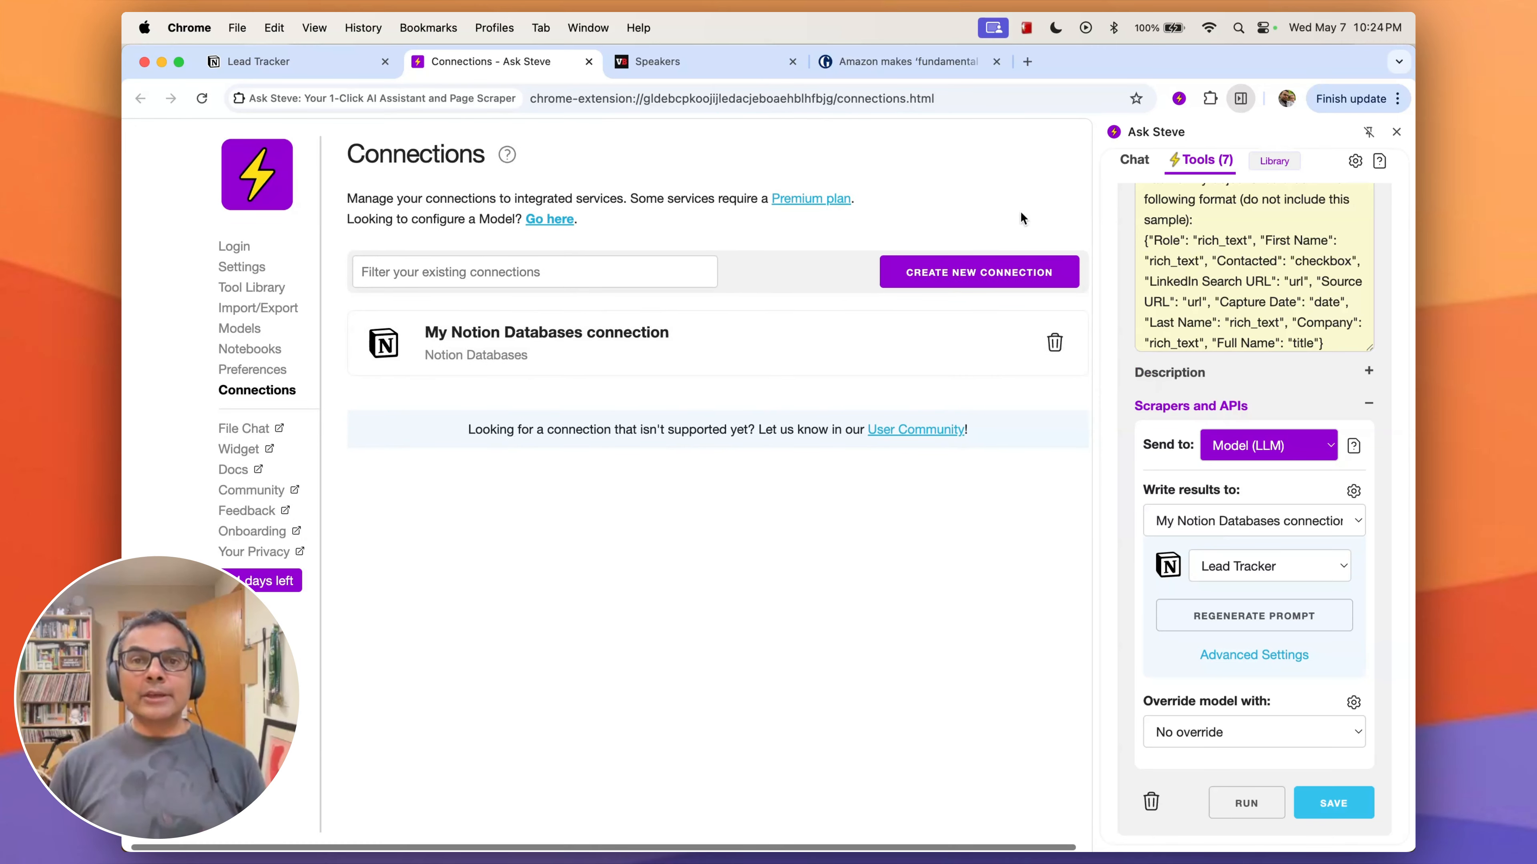